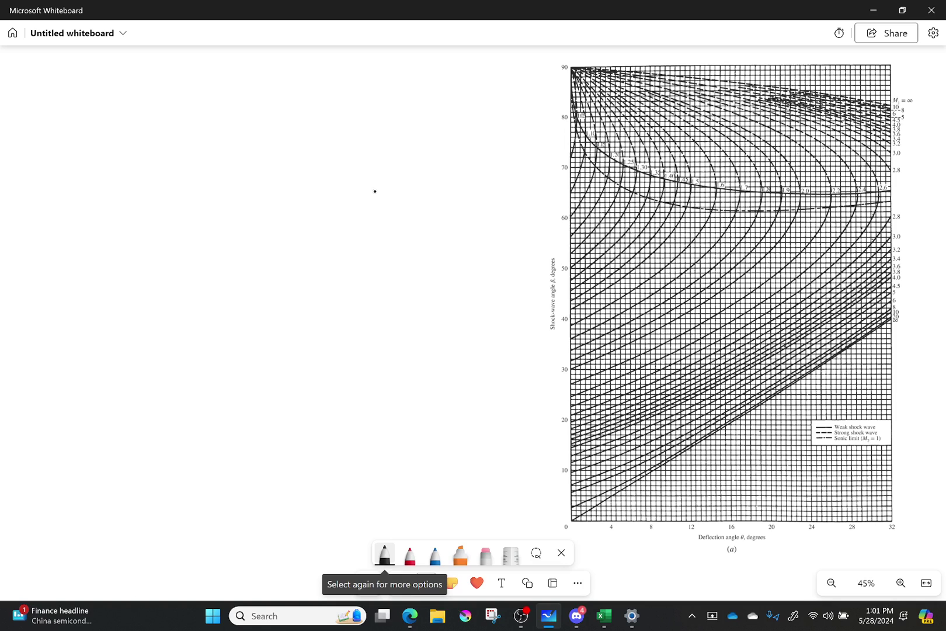
Step: Handwrite the heading 'θ-β-M relation' at the top left in black ink
{"action": "mouse_move", "coordinate": [98, 65]}
{"action": "left_mouse_down"}
{"action": "mouse_move", "coordinate": [86, 89]}
{"action": "mouse_move", "coordinate": [126, 80]}
{"action": "mouse_move", "coordinate": [135, 100]}
{"action": "mouse_move", "coordinate": [137, 88]}
{"action": "mouse_move", "coordinate": [187, 71]}
{"action": "mouse_move", "coordinate": [248, 73]}
{"action": "left_mouse_up"}
{"action": "left_click_drag", "start_coordinate": [251, 78], "coordinate": [270, 85]}
{"action": "left_click_drag", "start_coordinate": [283, 75], "coordinate": [300, 83]}
{"action": "left_click_drag", "start_coordinate": [292, 73], "coordinate": [310, 71]}
{"action": "left_click_drag", "start_coordinate": [315, 74], "coordinate": [353, 77]}
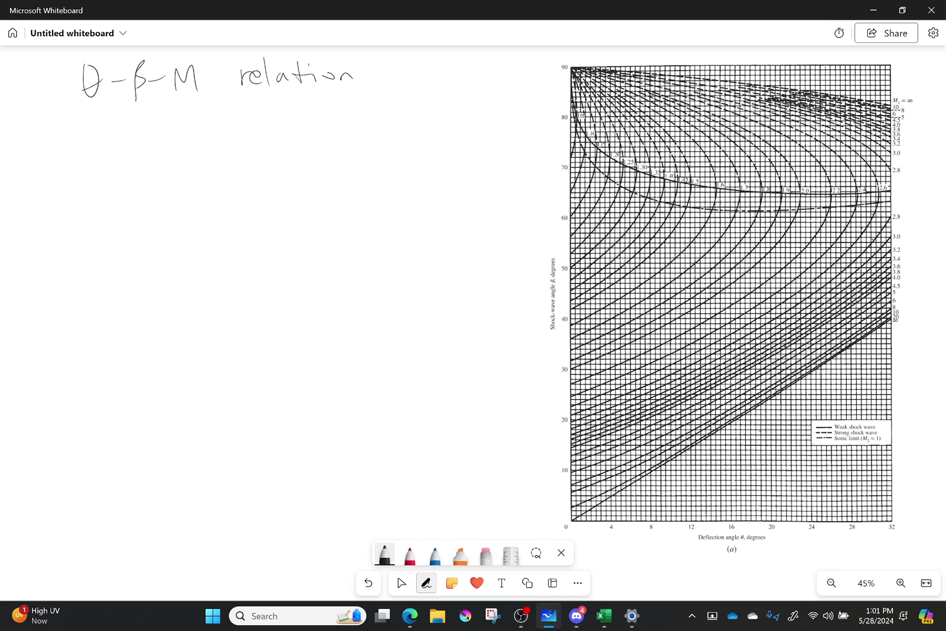
Step: Write tan θ = 2cot β (M₁²sin²β − 1)/(M₁²(γ+cos2β)+2) below the heading and box it
{"action": "mouse_move", "coordinate": [84, 135]}
{"action": "left_mouse_down"}
{"action": "mouse_move", "coordinate": [80, 165]}
{"action": "mouse_move", "coordinate": [94, 149]}
{"action": "left_mouse_up"}
{"action": "mouse_move", "coordinate": [99, 153]}
{"action": "left_mouse_down"}
{"action": "mouse_move", "coordinate": [117, 161]}
{"action": "mouse_move", "coordinate": [122, 142]}
{"action": "mouse_move", "coordinate": [137, 141]}
{"action": "mouse_move", "coordinate": [141, 150]}
{"action": "mouse_move", "coordinate": [166, 146]}
{"action": "left_mouse_up"}
{"action": "mouse_move", "coordinate": [189, 135]}
{"action": "left_mouse_down"}
{"action": "mouse_move", "coordinate": [202, 149]}
{"action": "mouse_move", "coordinate": [225, 142]}
{"action": "mouse_move", "coordinate": [234, 150]}
{"action": "left_mouse_up"}
{"action": "mouse_move", "coordinate": [227, 141]}
{"action": "left_mouse_down"}
{"action": "mouse_move", "coordinate": [261, 139]}
{"action": "mouse_move", "coordinate": [255, 149]}
{"action": "mouse_move", "coordinate": [426, 135]}
{"action": "left_mouse_up"}
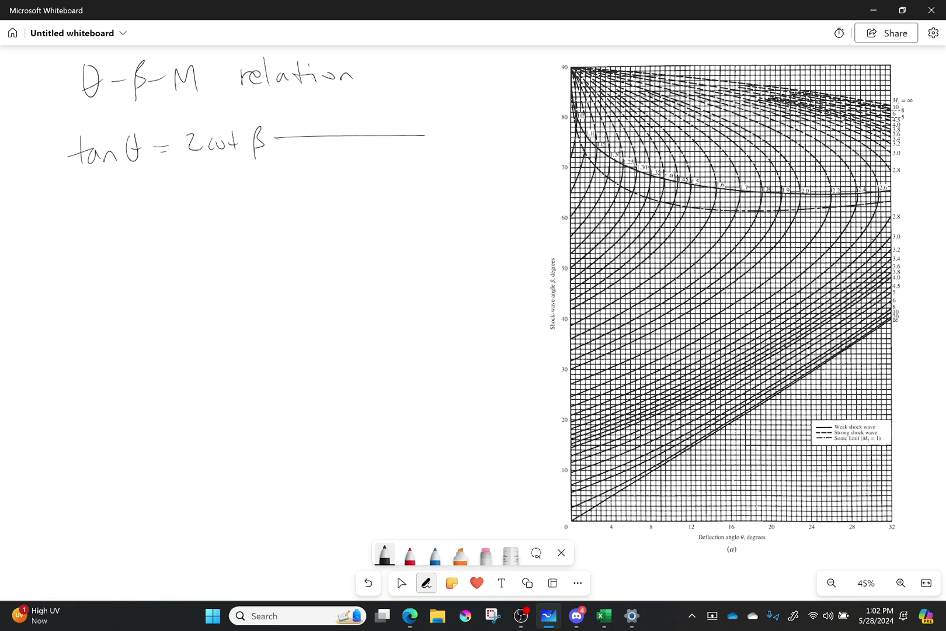
{"action": "mouse_move", "coordinate": [288, 130]}
{"action": "left_mouse_down"}
{"action": "mouse_move", "coordinate": [295, 120]}
{"action": "mouse_move", "coordinate": [301, 126]}
{"action": "left_mouse_up"}
{"action": "mouse_move", "coordinate": [304, 127]}
{"action": "left_mouse_down"}
{"action": "mouse_move", "coordinate": [304, 135]}
{"action": "mouse_move", "coordinate": [321, 116]}
{"action": "mouse_move", "coordinate": [336, 126]}
{"action": "mouse_move", "coordinate": [374, 117]}
{"action": "mouse_move", "coordinate": [371, 126]}
{"action": "mouse_move", "coordinate": [399, 115]}
{"action": "left_mouse_up"}
{"action": "left_click_drag", "start_coordinate": [412, 108], "coordinate": [410, 125]}
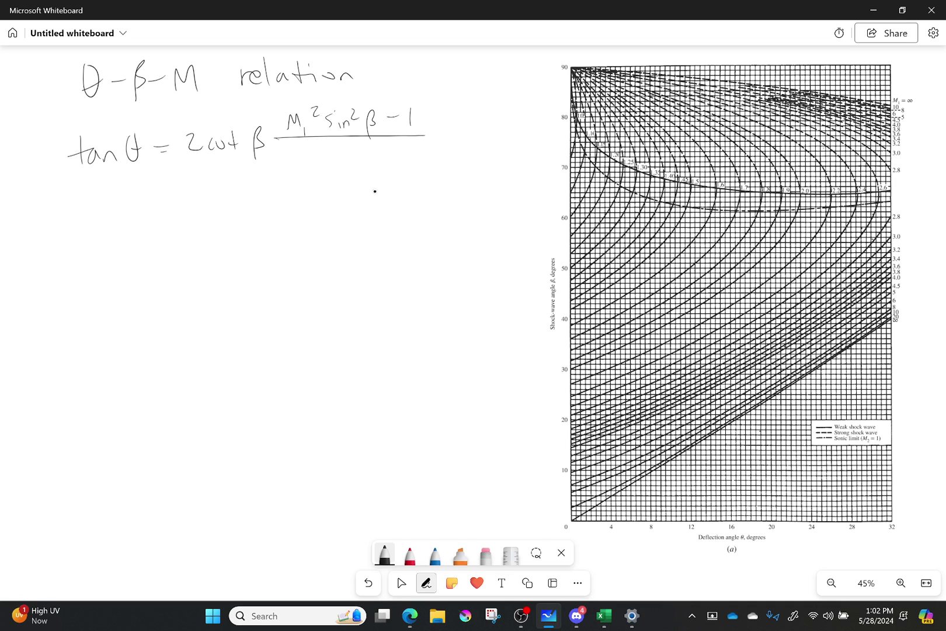
{"action": "mouse_move", "coordinate": [278, 174]}
{"action": "left_mouse_down"}
{"action": "mouse_move", "coordinate": [285, 159]}
{"action": "mouse_move", "coordinate": [290, 171]}
{"action": "mouse_move", "coordinate": [309, 161]}
{"action": "mouse_move", "coordinate": [330, 180]}
{"action": "mouse_move", "coordinate": [348, 154]}
{"action": "mouse_move", "coordinate": [362, 159]}
{"action": "left_mouse_up"}
{"action": "left_click_drag", "start_coordinate": [357, 154], "coordinate": [357, 165]}
{"action": "mouse_move", "coordinate": [370, 159]}
{"action": "left_mouse_down"}
{"action": "mouse_move", "coordinate": [397, 170]}
{"action": "mouse_move", "coordinate": [400, 159]}
{"action": "mouse_move", "coordinate": [385, 171]}
{"action": "mouse_move", "coordinate": [409, 174]}
{"action": "mouse_move", "coordinate": [425, 156]}
{"action": "left_mouse_up"}
{"action": "mouse_move", "coordinate": [421, 150]}
{"action": "left_mouse_down"}
{"action": "mouse_move", "coordinate": [420, 164]}
{"action": "mouse_move", "coordinate": [448, 164]}
{"action": "left_mouse_up"}
{"action": "mouse_move", "coordinate": [62, 118]}
{"action": "left_mouse_down"}
{"action": "mouse_move", "coordinate": [64, 178]}
{"action": "mouse_move", "coordinate": [306, 175]}
{"action": "mouse_move", "coordinate": [462, 159]}
{"action": "mouse_move", "coordinate": [433, 103]}
{"action": "mouse_move", "coordinate": [64, 110]}
{"action": "left_mouse_up"}
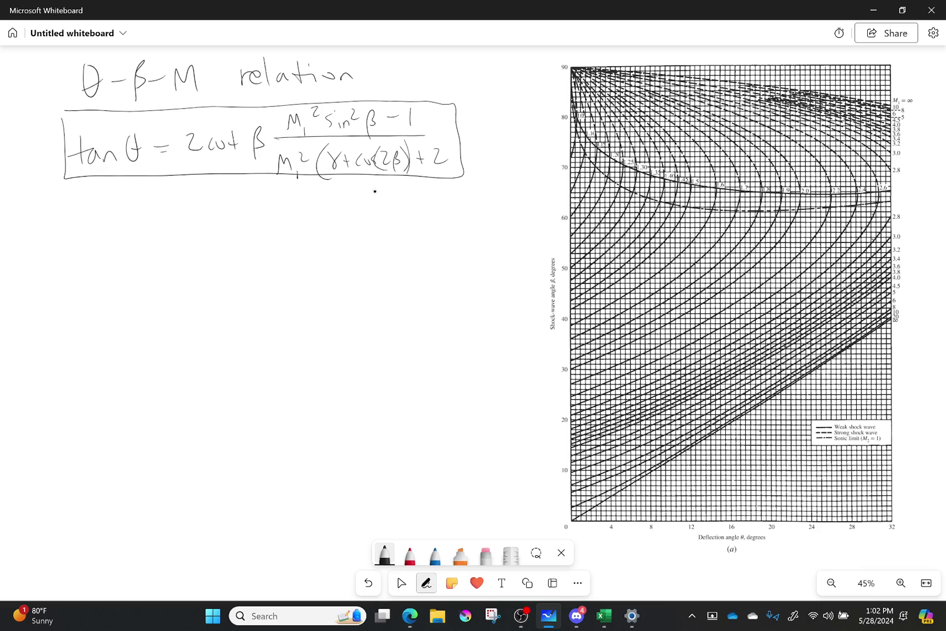
Step: Pan the canvas and handwrite 'Important' to the right of the chart
{"action": "scroll", "coordinate": [374, 190], "scroll_direction": "right", "scroll_amount": 5}
{"action": "scroll", "coordinate": [375, 190], "scroll_direction": "down", "scroll_amount": 1}
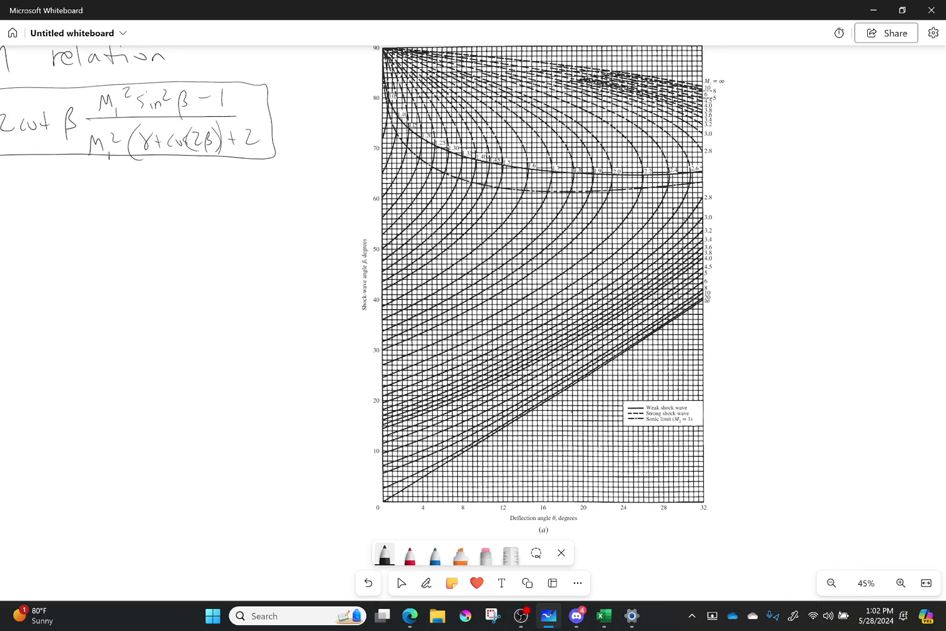
{"action": "scroll", "coordinate": [362, 319], "scroll_direction": "up", "scroll_amount": 1}
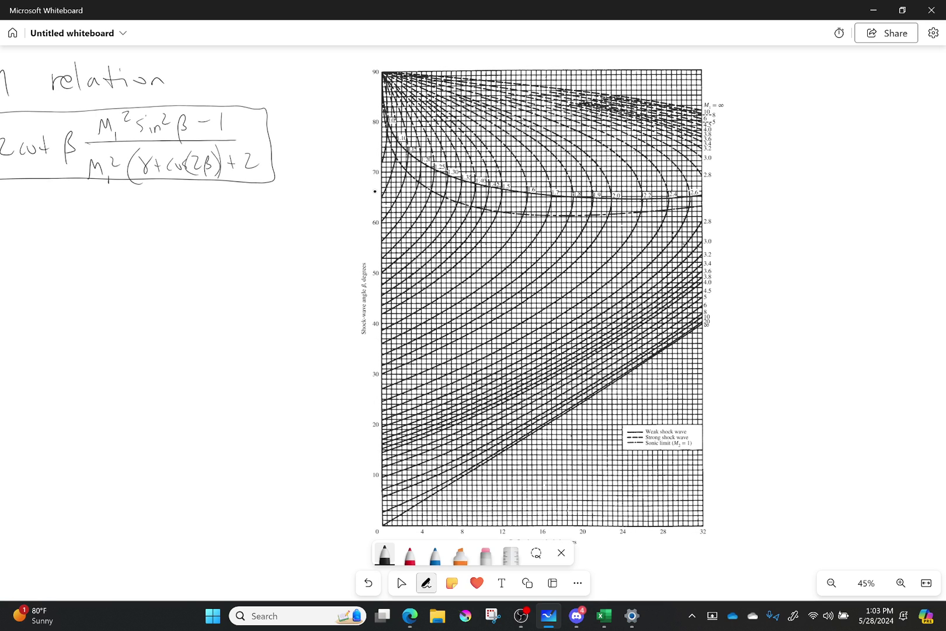
{"action": "mouse_move", "coordinate": [749, 170]}
{"action": "left_mouse_down"}
{"action": "mouse_move", "coordinate": [752, 223]}
{"action": "mouse_move", "coordinate": [778, 221]}
{"action": "mouse_move", "coordinate": [822, 186]}
{"action": "left_mouse_up"}
{"action": "mouse_move", "coordinate": [829, 174]}
{"action": "left_mouse_down"}
{"action": "mouse_move", "coordinate": [833, 204]}
{"action": "mouse_move", "coordinate": [865, 192]}
{"action": "left_mouse_up"}
{"action": "left_click_drag", "start_coordinate": [870, 176], "coordinate": [884, 175]}
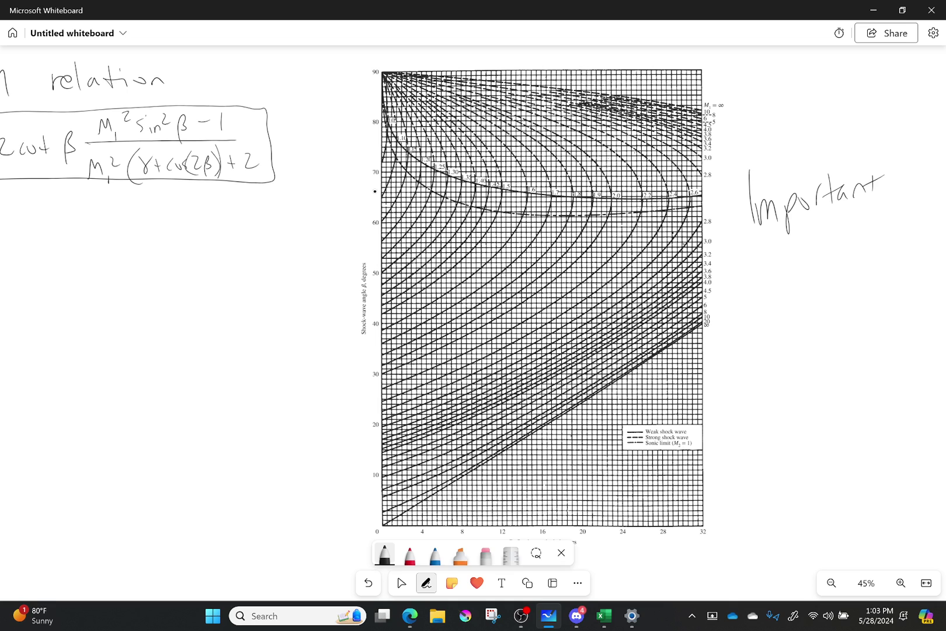
Step: Underline 'Important' and draw an arrow curving down from it
{"action": "left_click_drag", "start_coordinate": [751, 243], "coordinate": [885, 207]}
{"action": "left_click_drag", "start_coordinate": [759, 252], "coordinate": [888, 216]}
{"action": "mouse_move", "coordinate": [771, 260]}
{"action": "left_mouse_down"}
{"action": "mouse_move", "coordinate": [884, 223]}
{"action": "mouse_move", "coordinate": [724, 341]}
{"action": "mouse_move", "coordinate": [744, 335]}
{"action": "left_mouse_up"}
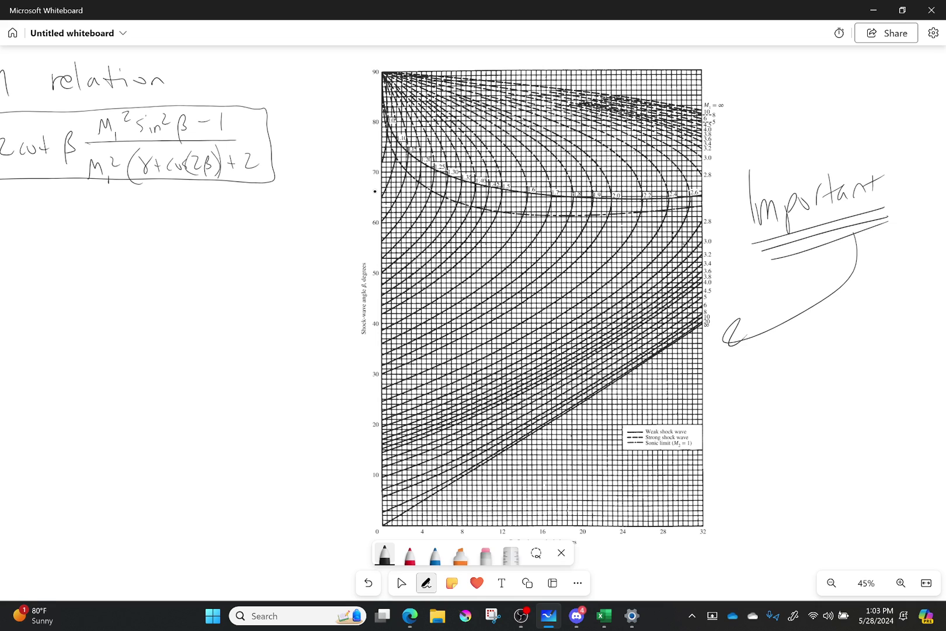
Step: Shift the view up, write M=2 below the arrow, and circle the 2.0 and 2.2 labels red
{"action": "left_click", "coordinate": [401, 582]}
{"action": "left_click_drag", "start_coordinate": [768, 450], "coordinate": [763, 412]}
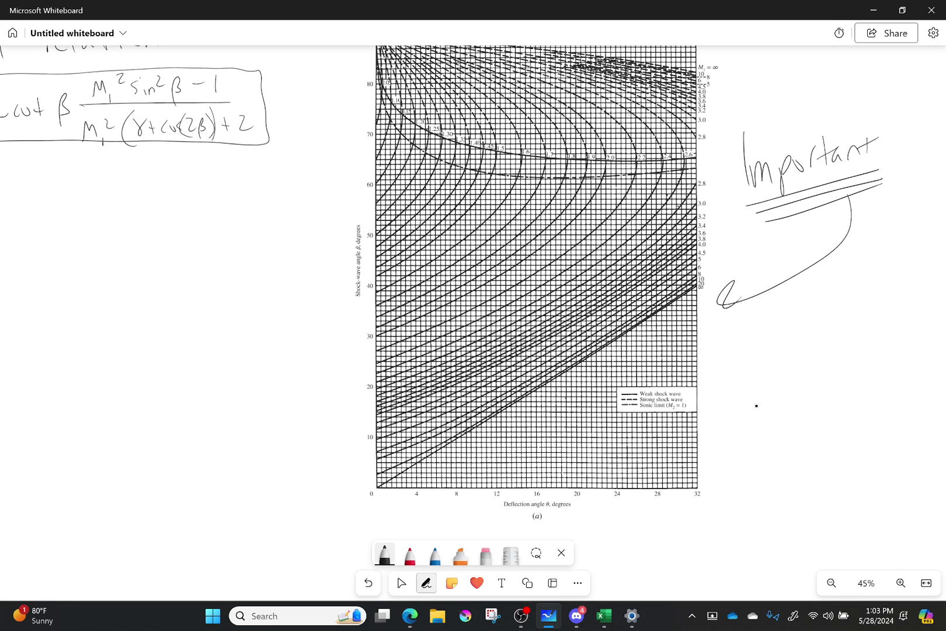
{"action": "mouse_move", "coordinate": [765, 354]}
{"action": "left_mouse_down"}
{"action": "mouse_move", "coordinate": [778, 333]}
{"action": "mouse_move", "coordinate": [785, 350]}
{"action": "mouse_move", "coordinate": [802, 337]}
{"action": "left_mouse_up"}
{"action": "left_click_drag", "start_coordinate": [792, 345], "coordinate": [835, 344]}
{"action": "left_click", "coordinate": [410, 554]}
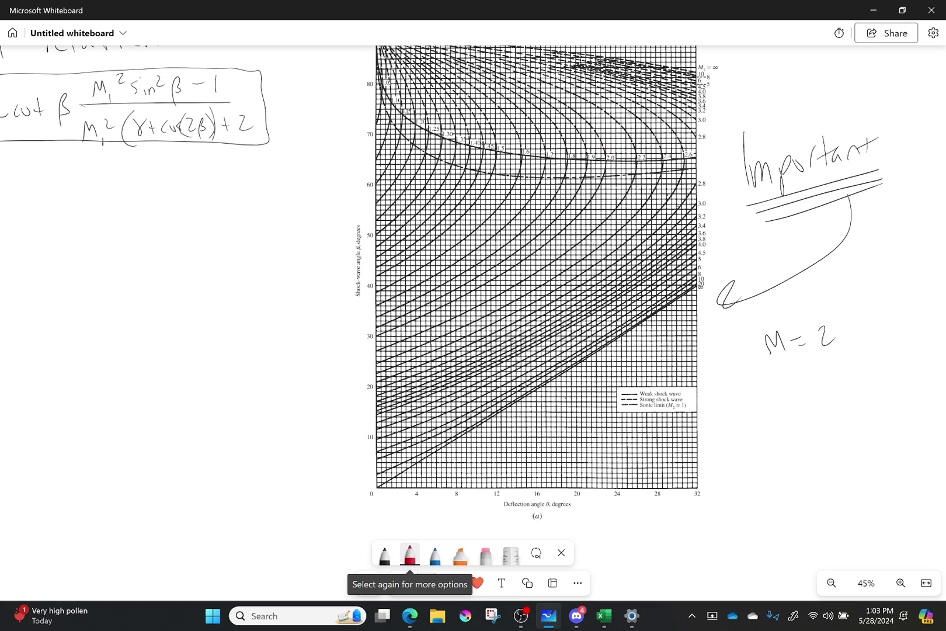
{"action": "left_click_drag", "start_coordinate": [605, 151], "coordinate": [635, 154]}
Step: Highlight the Mach curve labels from 2.2 down to 1.30 in bright green
{"action": "left_click", "coordinate": [460, 554]}
{"action": "left_click", "coordinate": [460, 554]}
{"action": "left_click", "coordinate": [415, 464]}
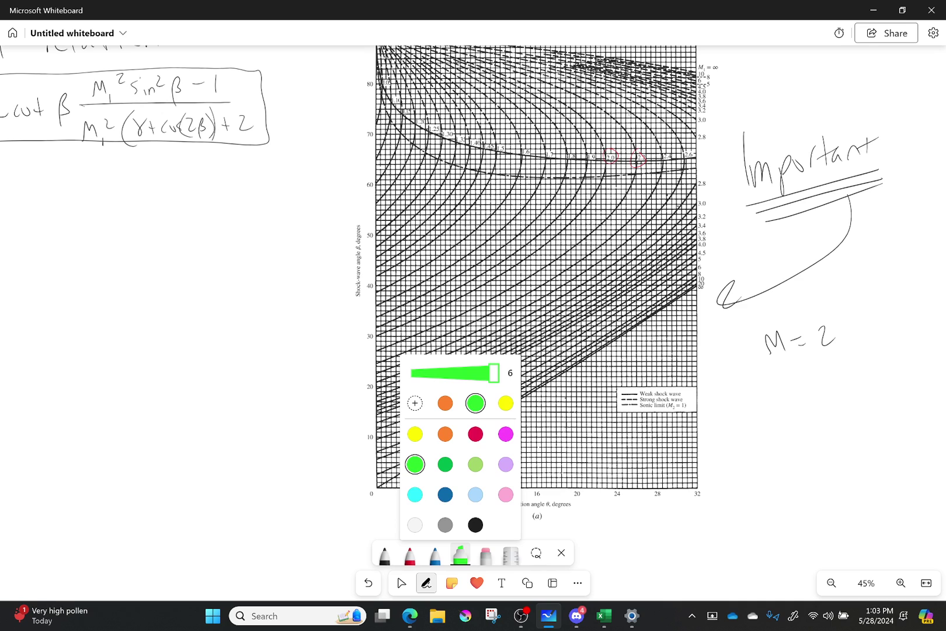
{"action": "left_click_drag", "start_coordinate": [582, 159], "coordinate": [693, 153]}
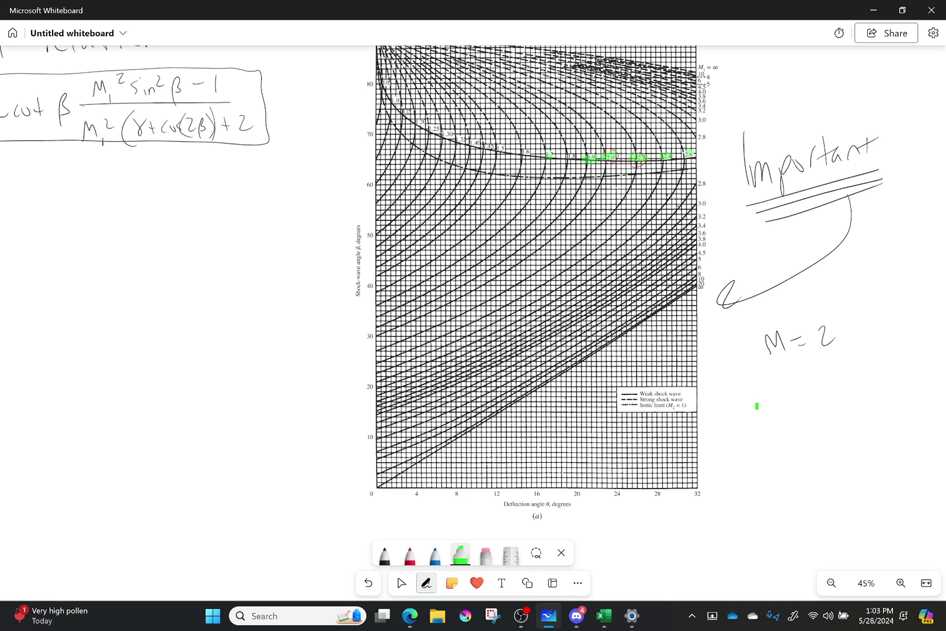
{"action": "left_click_drag", "start_coordinate": [564, 155], "coordinate": [575, 156]}
{"action": "mouse_move", "coordinate": [516, 152]}
{"action": "left_mouse_down"}
{"action": "mouse_move", "coordinate": [530, 152]}
{"action": "mouse_move", "coordinate": [479, 141]}
{"action": "left_mouse_up"}
{"action": "mouse_move", "coordinate": [456, 138]}
{"action": "left_mouse_down"}
{"action": "mouse_move", "coordinate": [465, 139]}
{"action": "mouse_move", "coordinate": [451, 134]}
{"action": "left_mouse_up"}
Step: Trace the M=2 curve in size-4 red ink, lower branch first, then the upper branch
{"action": "left_click", "coordinate": [410, 555]}
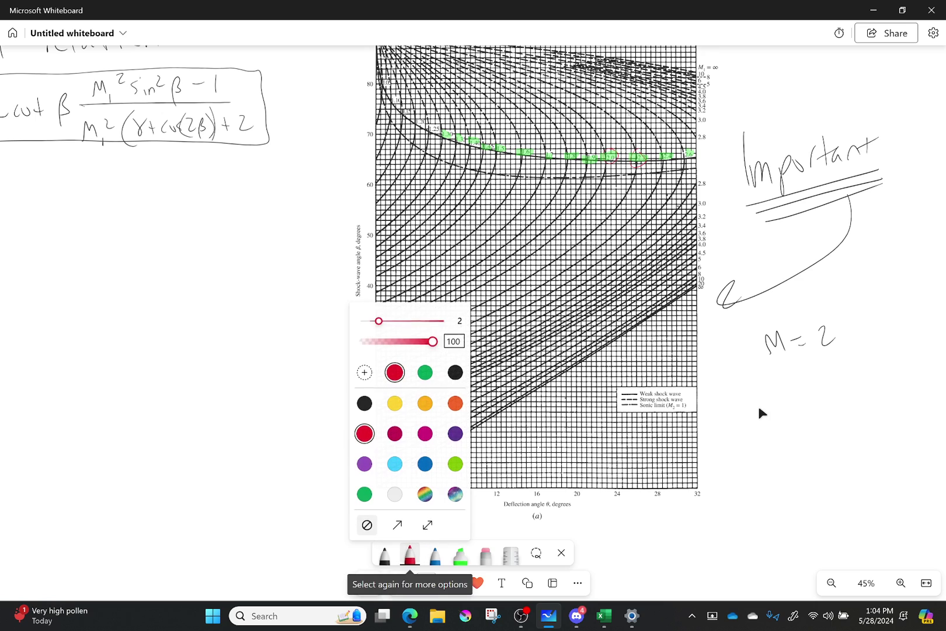
{"action": "left_click", "coordinate": [409, 554]}
{"action": "key", "text": "Right"}
{"action": "key", "text": "Right"}
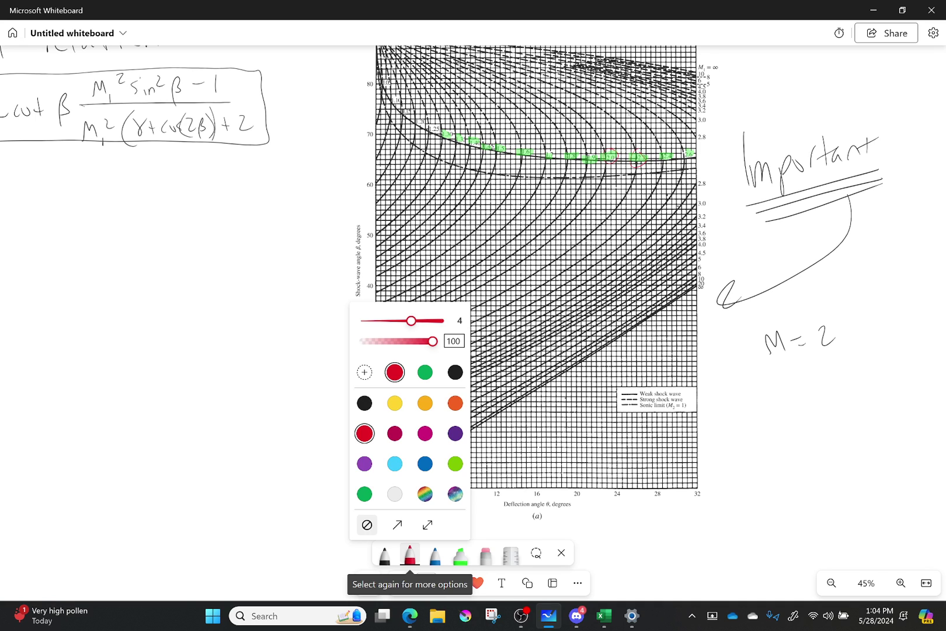
{"action": "mouse_move", "coordinate": [608, 165]}
{"action": "left_mouse_down"}
{"action": "mouse_move", "coordinate": [520, 262]}
{"action": "mouse_move", "coordinate": [392, 329]}
{"action": "left_mouse_up"}
{"action": "left_click", "coordinate": [758, 408]}
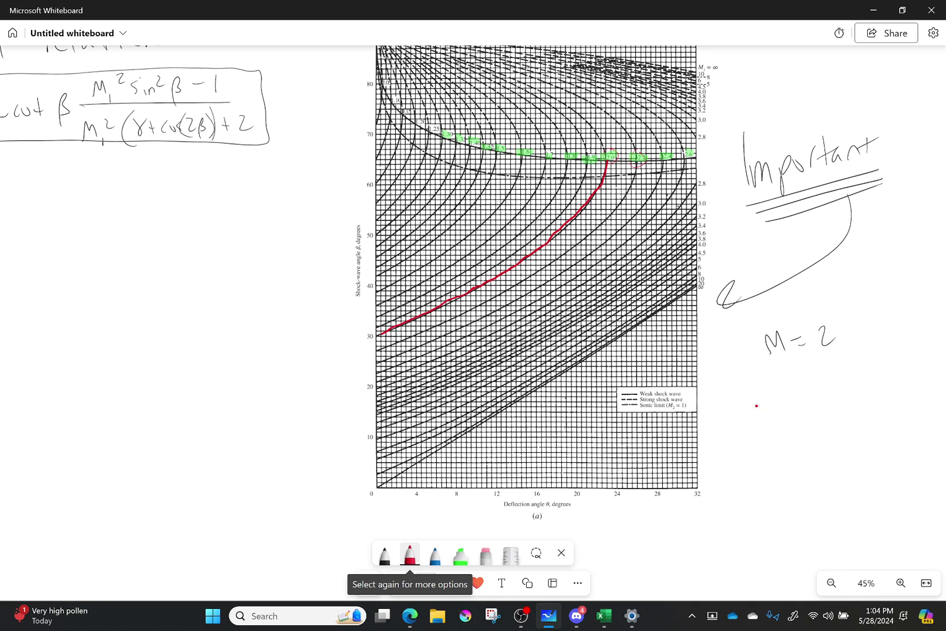
{"action": "mouse_move", "coordinate": [606, 155]}
{"action": "left_mouse_down"}
{"action": "mouse_move", "coordinate": [559, 98]}
{"action": "mouse_move", "coordinate": [419, 46]}
{"action": "left_mouse_up"}
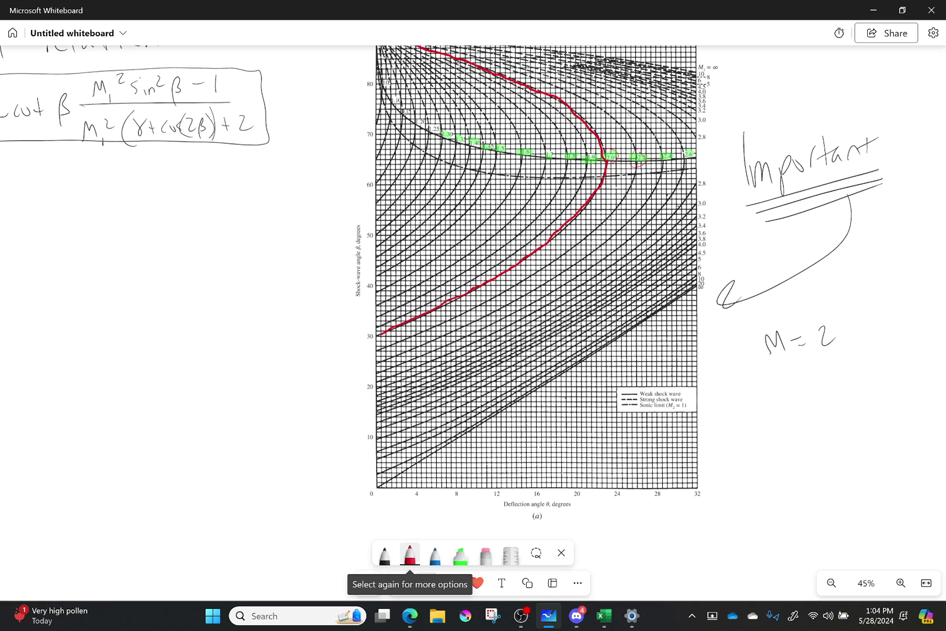
Step: Highlight the 'Deflection angle θ' and 'Shock-wave angle β' axis labels in green
{"action": "left_click", "coordinate": [460, 554]}
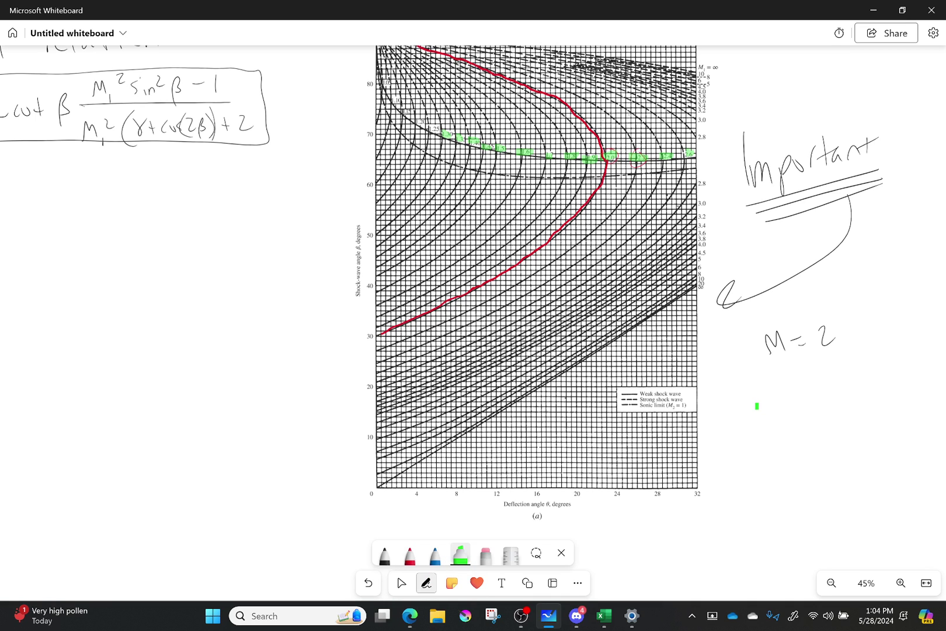
{"action": "left_click_drag", "start_coordinate": [506, 503], "coordinate": [577, 503]}
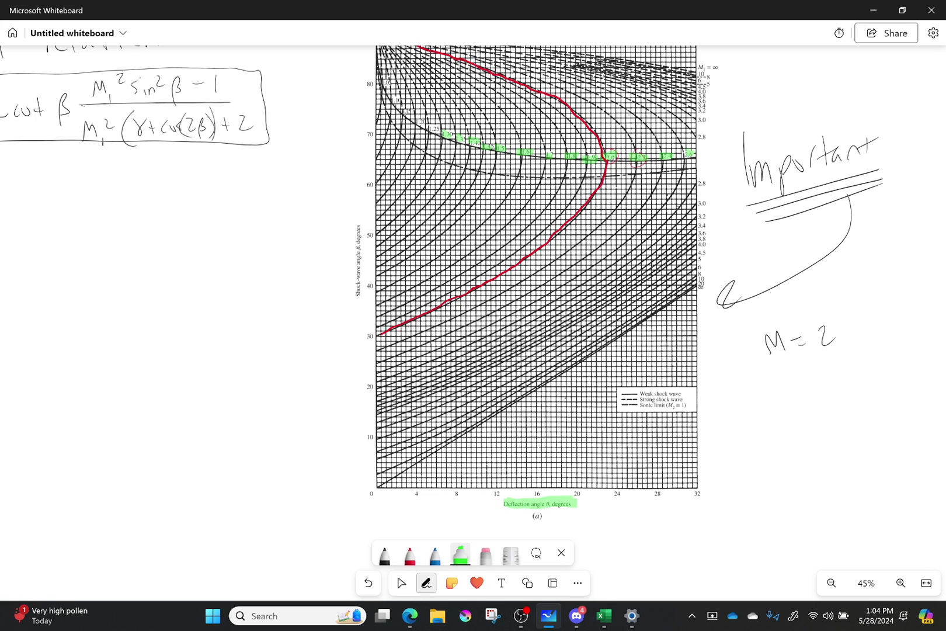
{"action": "left_click_drag", "start_coordinate": [361, 221], "coordinate": [361, 295]}
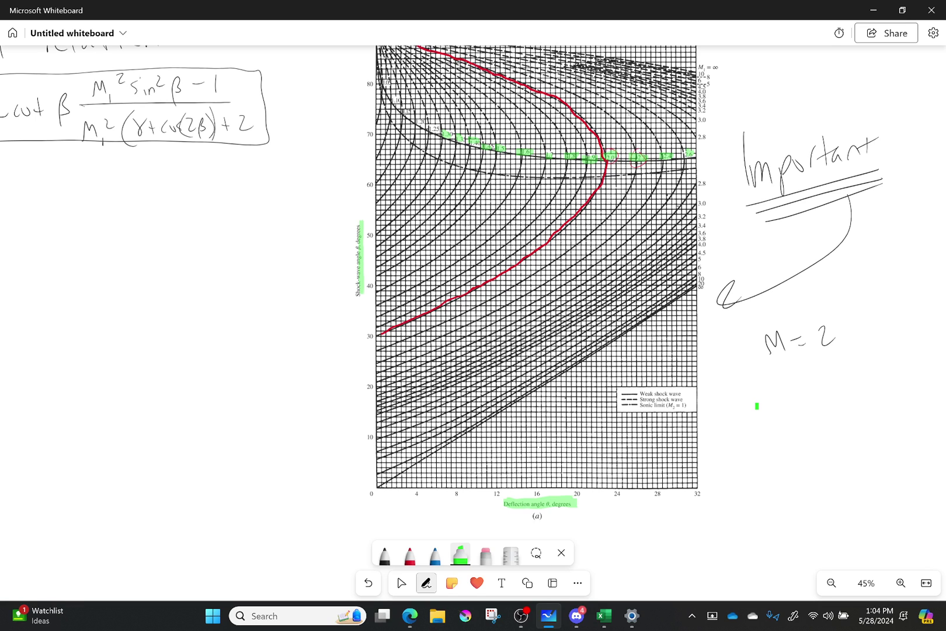
Step: In black ink, write 'Multi valued', 'Strong' beside the formula, and a circled 'Weak'
{"action": "key", "text": "ctrl+1"}
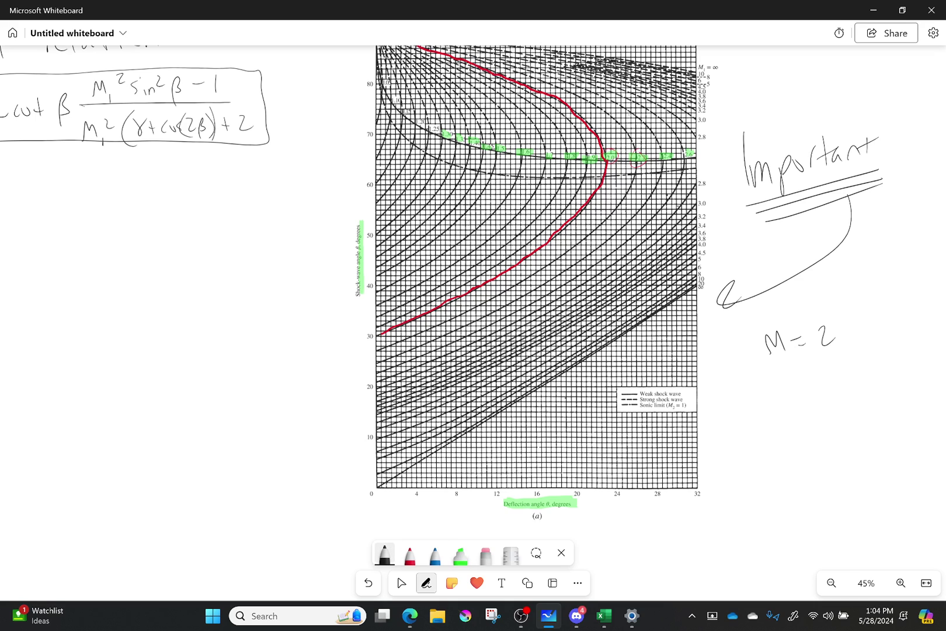
{"action": "mouse_move", "coordinate": [271, 257]}
{"action": "left_mouse_down"}
{"action": "mouse_move", "coordinate": [286, 239]}
{"action": "mouse_move", "coordinate": [294, 251]}
{"action": "mouse_move", "coordinate": [312, 221]}
{"action": "mouse_move", "coordinate": [310, 229]}
{"action": "mouse_move", "coordinate": [324, 220]}
{"action": "left_mouse_up"}
{"action": "mouse_move", "coordinate": [297, 261]}
{"action": "left_mouse_down"}
{"action": "mouse_move", "coordinate": [322, 261]}
{"action": "mouse_move", "coordinate": [342, 231]}
{"action": "left_mouse_up"}
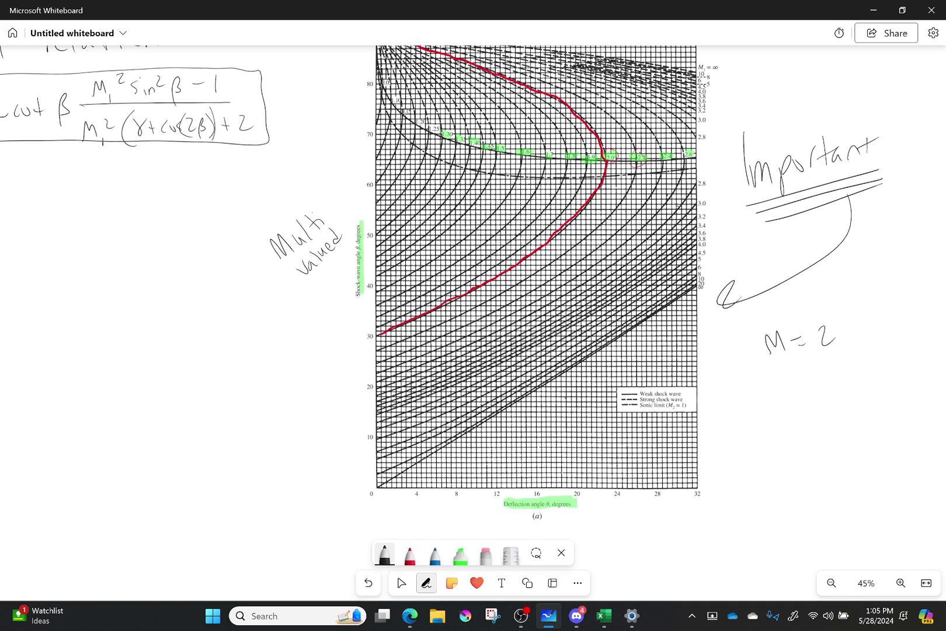
{"action": "mouse_move", "coordinate": [308, 104]}
{"action": "left_mouse_down"}
{"action": "mouse_move", "coordinate": [299, 127]}
{"action": "mouse_move", "coordinate": [314, 125]}
{"action": "left_mouse_up"}
{"action": "left_click_drag", "start_coordinate": [309, 113], "coordinate": [329, 103]}
{"action": "mouse_move", "coordinate": [336, 98]}
{"action": "left_mouse_down"}
{"action": "mouse_move", "coordinate": [348, 94]}
{"action": "mouse_move", "coordinate": [353, 108]}
{"action": "left_mouse_up"}
{"action": "mouse_move", "coordinate": [279, 380]}
{"action": "left_mouse_down"}
{"action": "mouse_move", "coordinate": [327, 384]}
{"action": "mouse_move", "coordinate": [341, 360]}
{"action": "mouse_move", "coordinate": [352, 372]}
{"action": "left_mouse_up"}
{"action": "mouse_move", "coordinate": [334, 330]}
{"action": "left_mouse_down"}
{"action": "mouse_move", "coordinate": [362, 397]}
{"action": "mouse_move", "coordinate": [310, 438]}
{"action": "mouse_move", "coordinate": [327, 337]}
{"action": "left_mouse_up"}
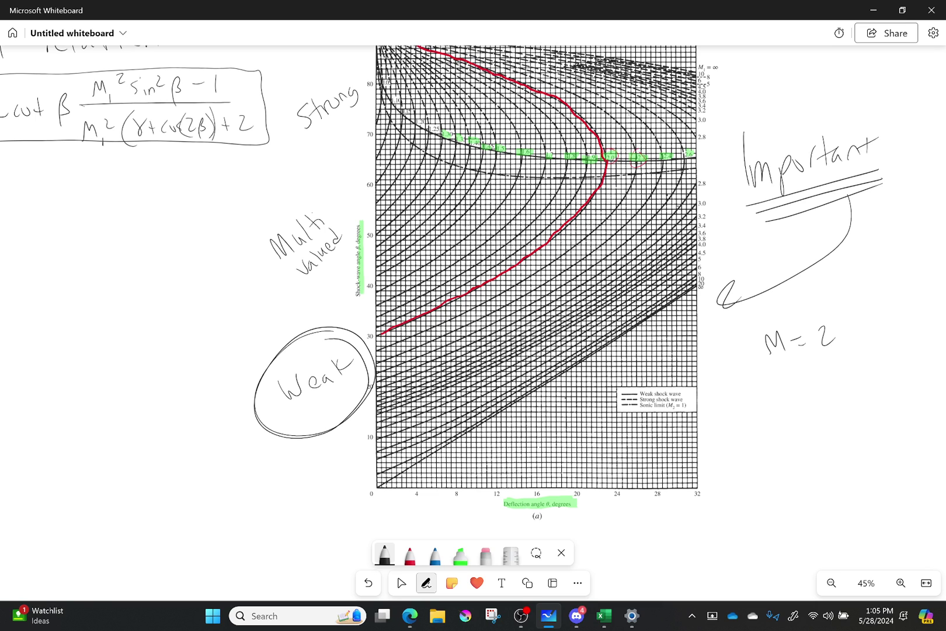
Step: Highlight the chart's upper boundary curve in bright green after undoing a yellow attempt
{"action": "left_click", "coordinate": [461, 554]}
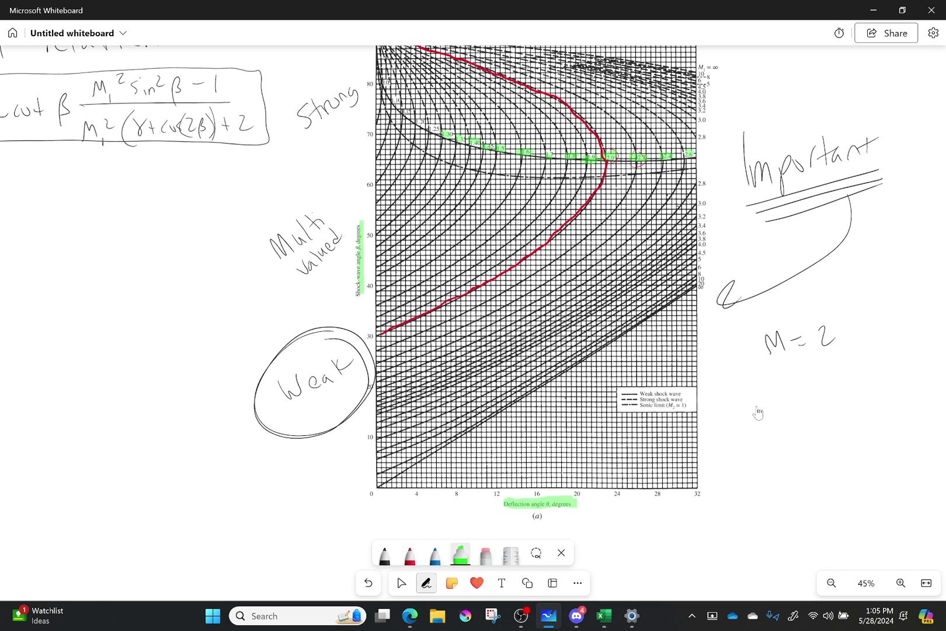
{"action": "left_click", "coordinate": [460, 554]}
{"action": "left_click", "coordinate": [415, 433]}
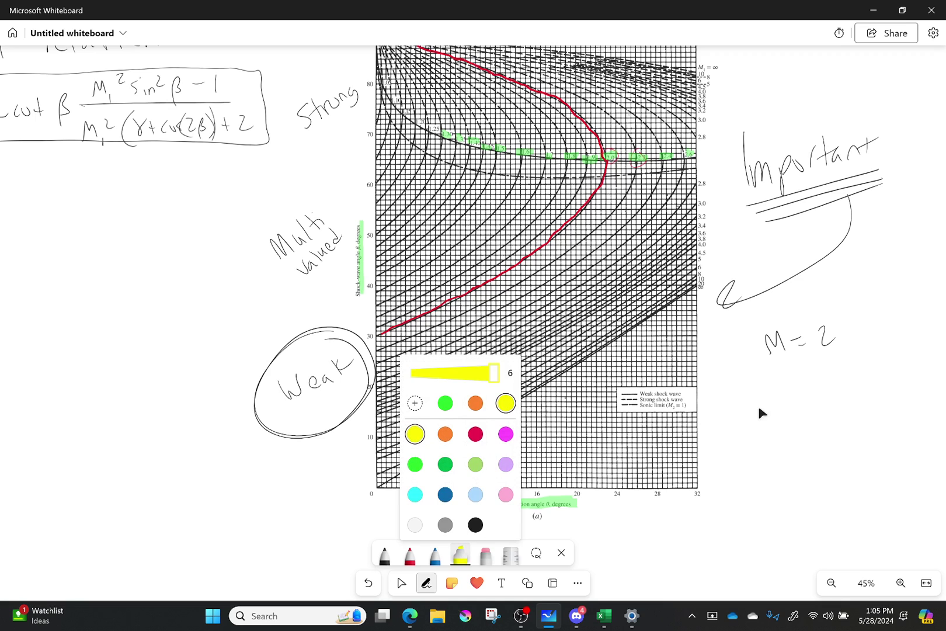
{"action": "mouse_move", "coordinate": [381, 108]}
{"action": "left_mouse_down"}
{"action": "mouse_move", "coordinate": [421, 152]}
{"action": "mouse_move", "coordinate": [458, 170]}
{"action": "mouse_move", "coordinate": [686, 168]}
{"action": "left_mouse_up"}
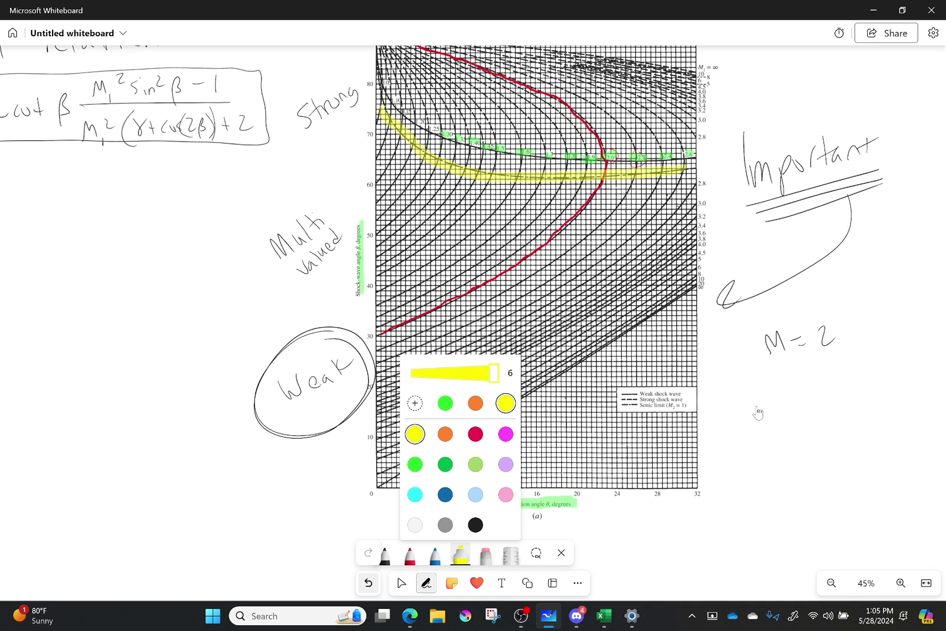
{"action": "left_click", "coordinate": [368, 583]}
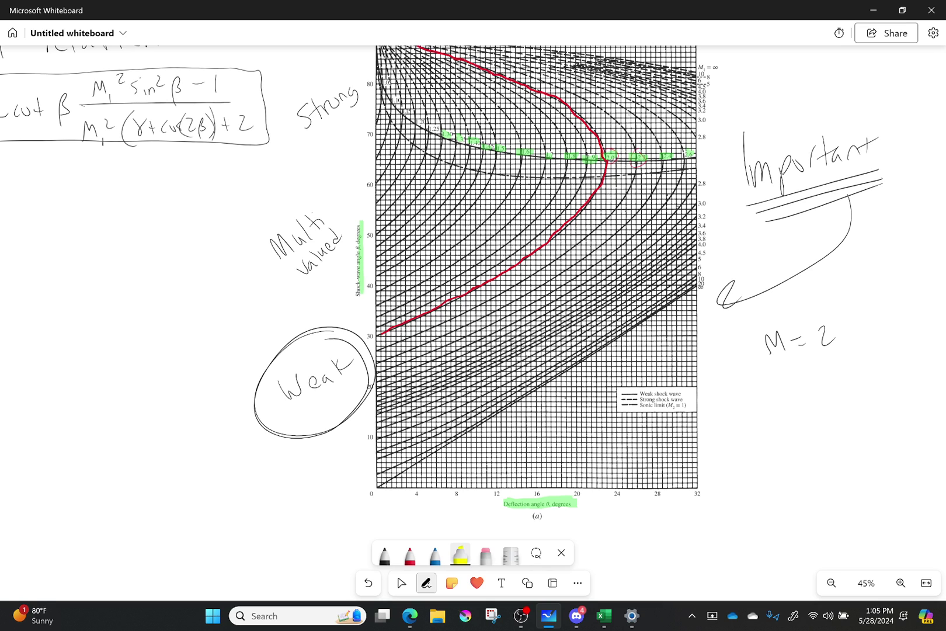
{"action": "left_click", "coordinate": [460, 553]}
{"action": "left_click", "coordinate": [415, 464]}
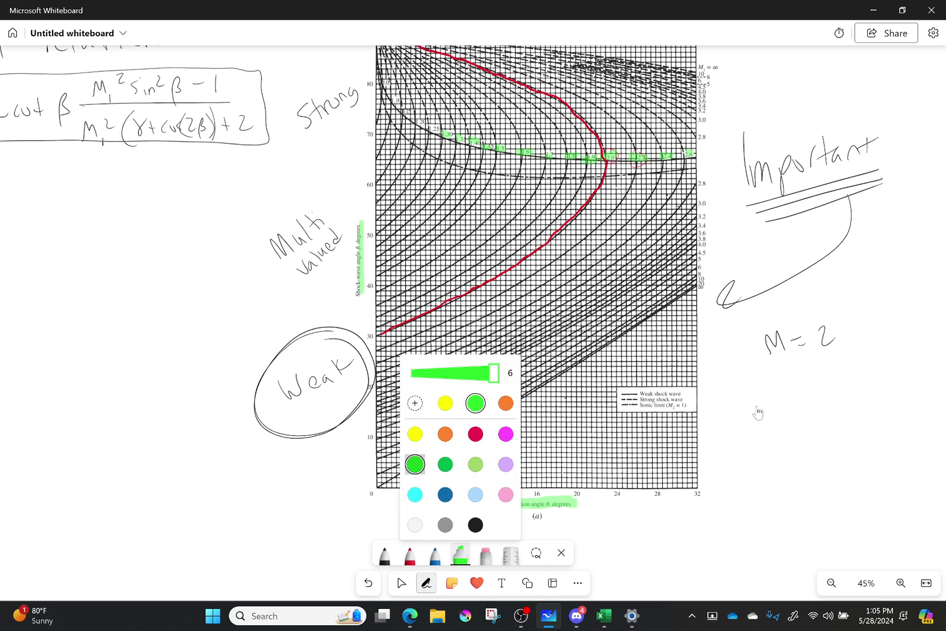
{"action": "mouse_move", "coordinate": [378, 69]}
{"action": "left_mouse_down"}
{"action": "mouse_move", "coordinate": [387, 91]}
{"action": "mouse_move", "coordinate": [449, 136]}
{"action": "mouse_move", "coordinate": [547, 157]}
{"action": "mouse_move", "coordinate": [697, 153]}
{"action": "left_mouse_up"}
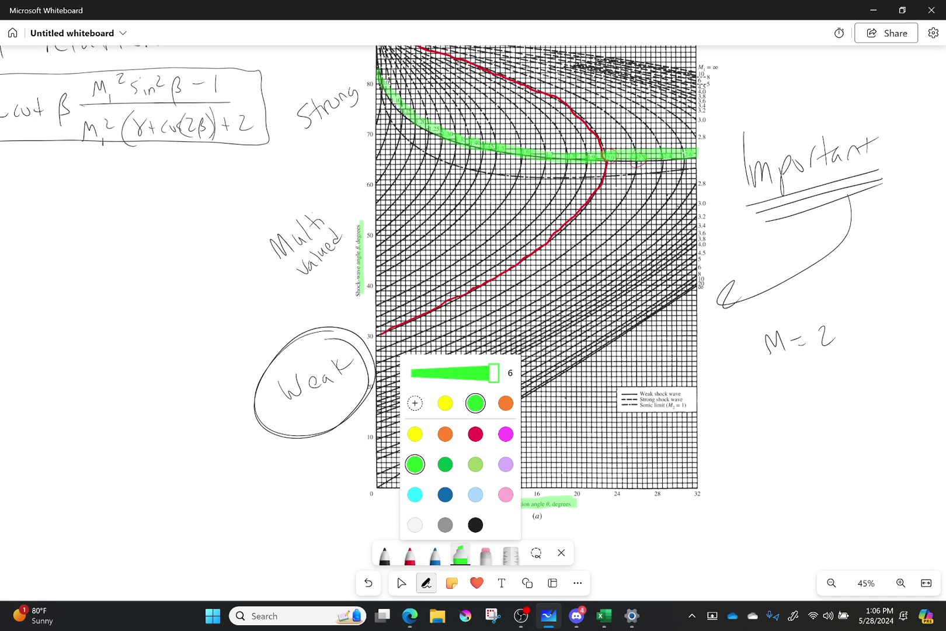
{"action": "key", "text": "Escape"}
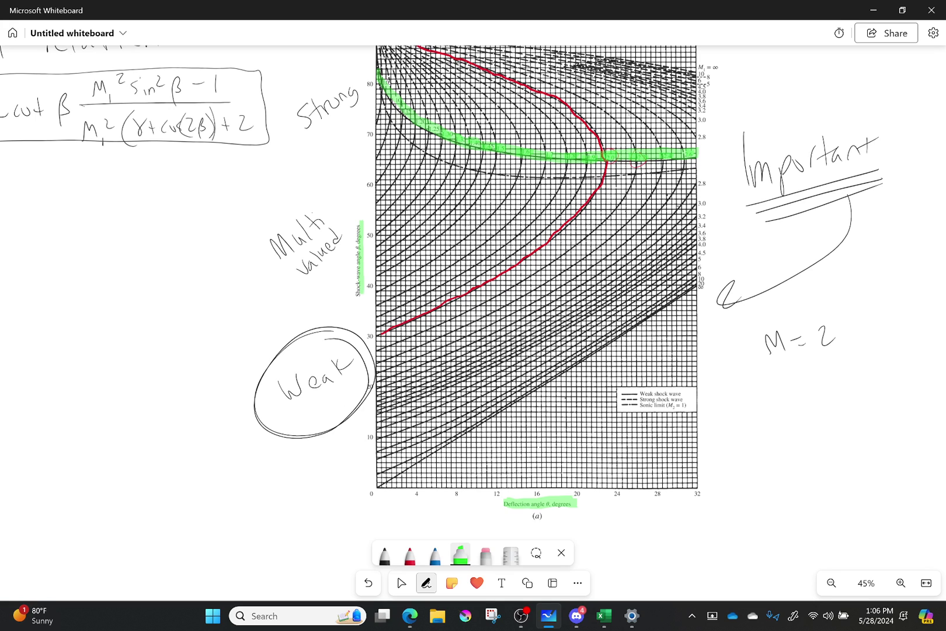
Step: In red, circle 16° on the θ axis and draw a line from the weak curve to β ≈ 47°
{"action": "key", "text": "Left"}
{"action": "key", "text": "Left"}
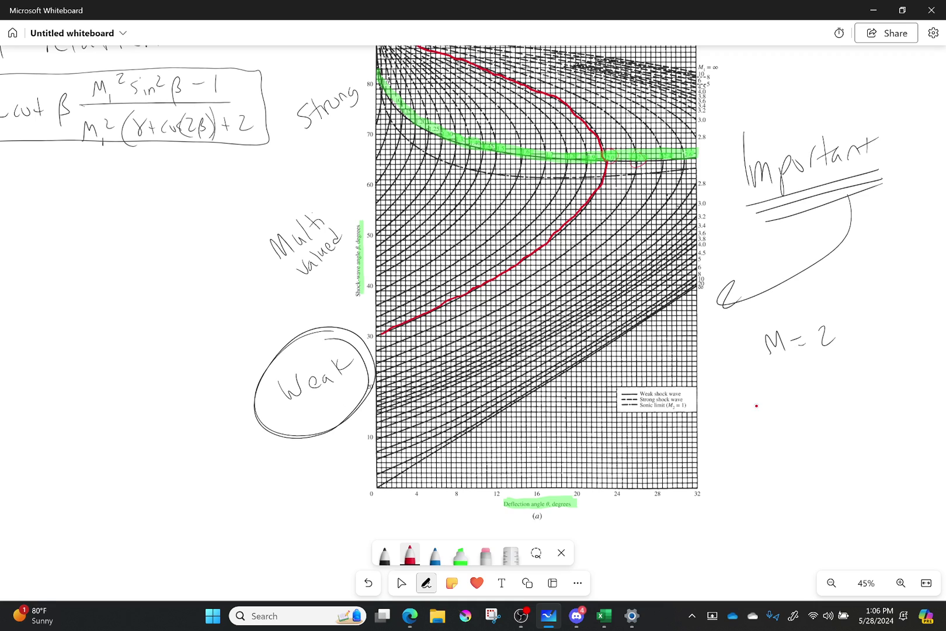
{"action": "mouse_move", "coordinate": [534, 485]}
{"action": "left_mouse_down"}
{"action": "mouse_move", "coordinate": [535, 502]}
{"action": "mouse_move", "coordinate": [536, 252]}
{"action": "left_mouse_up"}
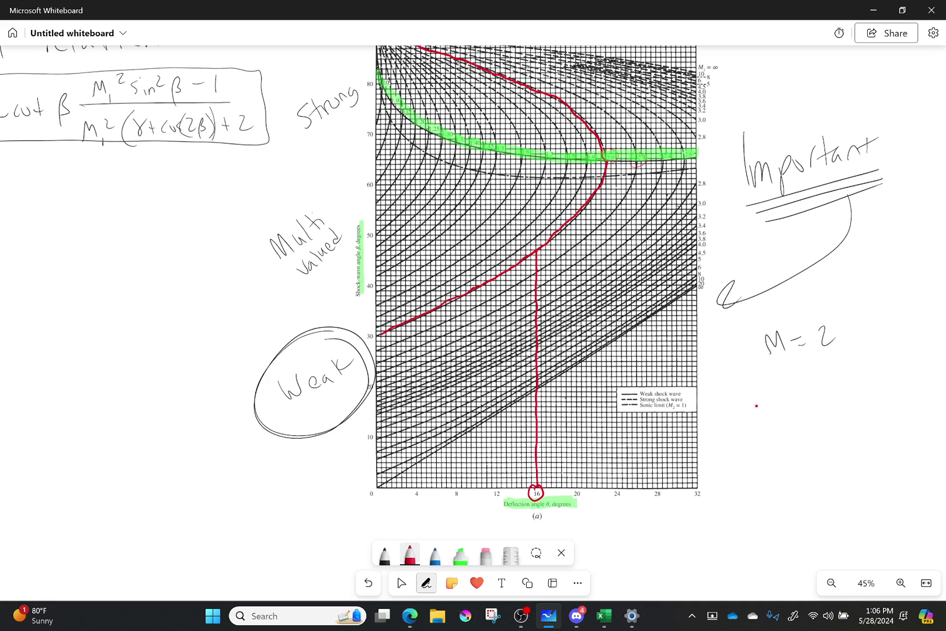
{"action": "left_click_drag", "start_coordinate": [535, 250], "coordinate": [377, 250]}
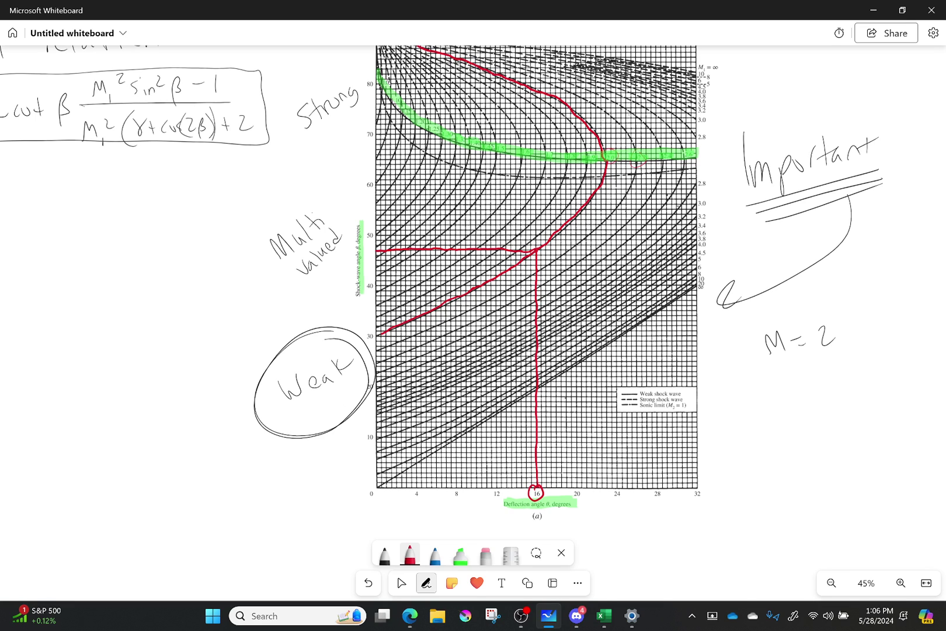
{"action": "mouse_move", "coordinate": [758, 419]}
{"action": "left_mouse_down"}
{"action": "mouse_move", "coordinate": [766, 391]}
{"action": "mouse_move", "coordinate": [760, 403]}
{"action": "mouse_move", "coordinate": [786, 392]}
{"action": "mouse_move", "coordinate": [765, 387]}
{"action": "mouse_move", "coordinate": [785, 395]}
{"action": "left_mouse_up"}
Step: In black ink, write βweak = 47°, θ = 16° beside M = 2, and a βstrong label
{"action": "left_click", "coordinate": [385, 554]}
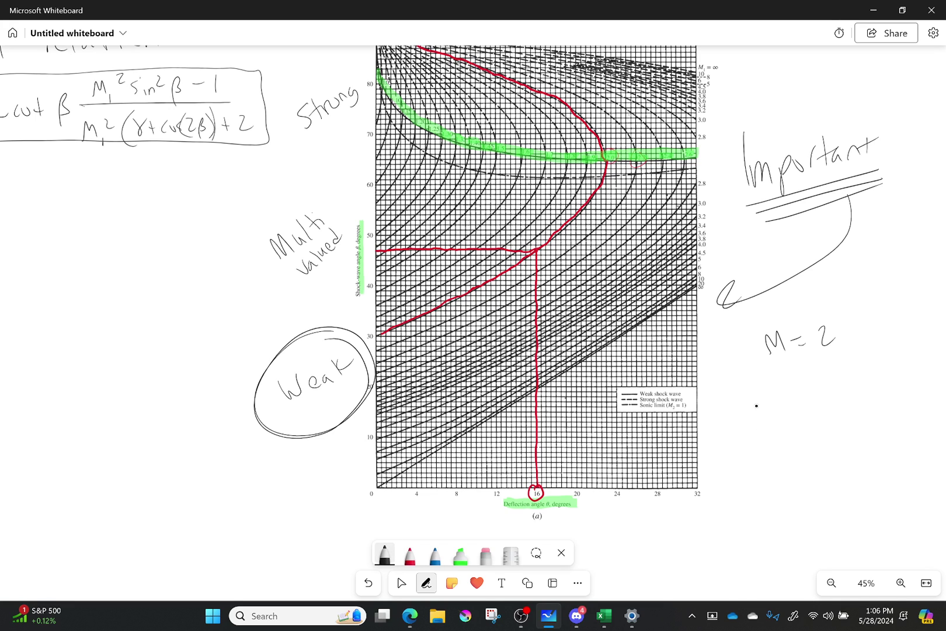
{"action": "mouse_move", "coordinate": [765, 413]}
{"action": "left_mouse_down"}
{"action": "mouse_move", "coordinate": [770, 390]}
{"action": "mouse_move", "coordinate": [764, 401]}
{"action": "mouse_move", "coordinate": [791, 389]}
{"action": "mouse_move", "coordinate": [812, 395]}
{"action": "left_mouse_up"}
{"action": "left_click_drag", "start_coordinate": [813, 378], "coordinate": [821, 391]}
{"action": "left_click_drag", "start_coordinate": [834, 382], "coordinate": [841, 381]}
{"action": "left_click_drag", "start_coordinate": [836, 386], "coordinate": [877, 383]}
{"action": "left_click_drag", "start_coordinate": [893, 356], "coordinate": [892, 357]}
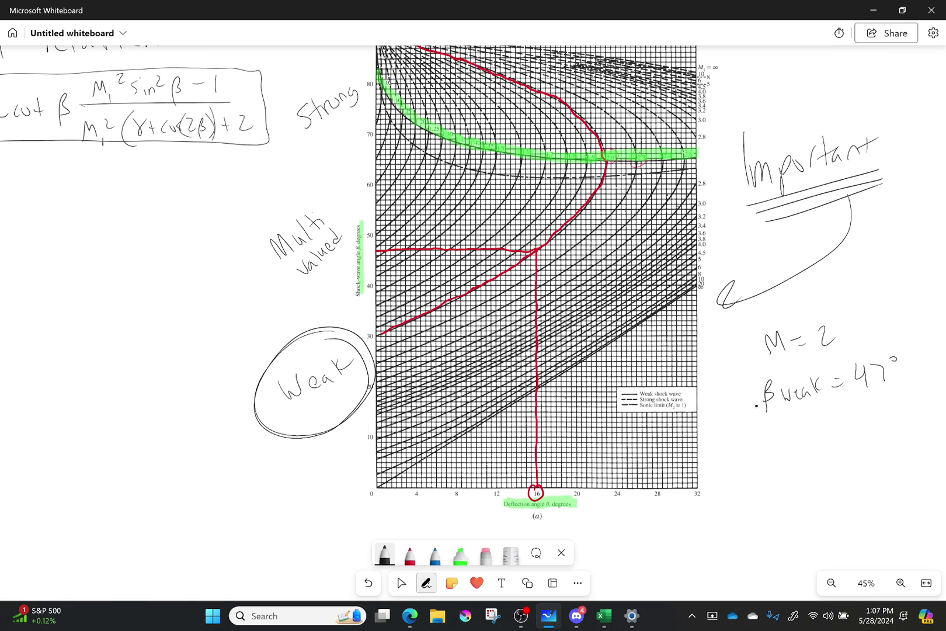
{"action": "left_click_drag", "start_coordinate": [867, 313], "coordinate": [897, 329]}
{"action": "left_click_drag", "start_coordinate": [907, 308], "coordinate": [908, 325]}
{"action": "left_click_drag", "start_coordinate": [912, 312], "coordinate": [912, 313]}
{"action": "mouse_move", "coordinate": [768, 429]}
{"action": "left_mouse_down"}
{"action": "mouse_move", "coordinate": [765, 469]}
{"action": "mouse_move", "coordinate": [780, 454]}
{"action": "left_mouse_up"}
{"action": "mouse_move", "coordinate": [784, 430]}
{"action": "left_mouse_down"}
{"action": "mouse_move", "coordinate": [786, 454]}
{"action": "mouse_move", "coordinate": [820, 443]}
{"action": "mouse_move", "coordinate": [816, 457]}
{"action": "left_mouse_up"}
{"action": "left_click_drag", "start_coordinate": [836, 433], "coordinate": [841, 432]}
Step: Draw red lines from the 16° line to the strong curve and across to β ≈ 78°, then complete βstrong ≈ 78°
{"action": "left_click", "coordinate": [409, 553]}
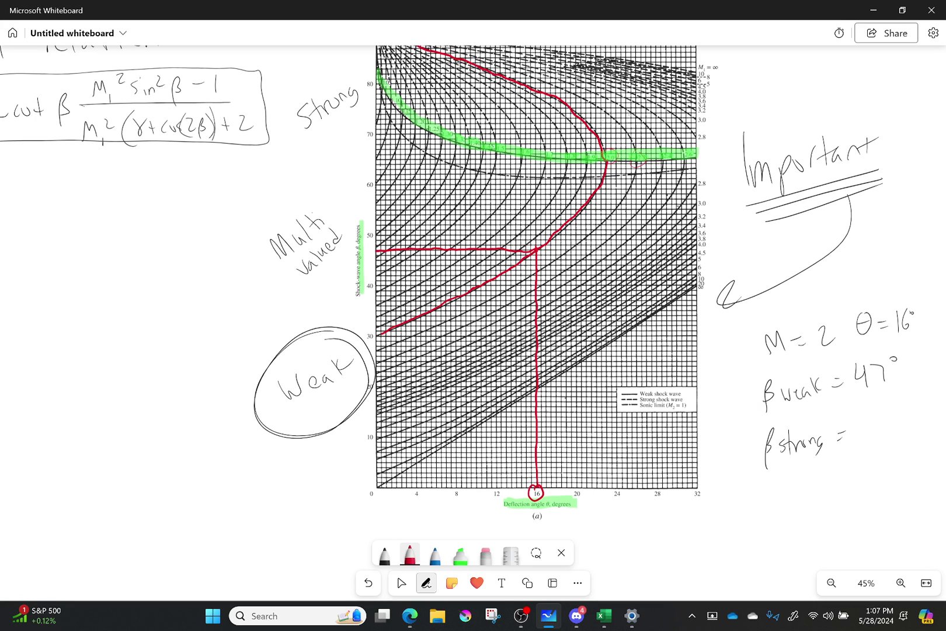
{"action": "left_click_drag", "start_coordinate": [535, 244], "coordinate": [534, 104]}
{"action": "left_click_drag", "start_coordinate": [534, 91], "coordinate": [375, 91]}
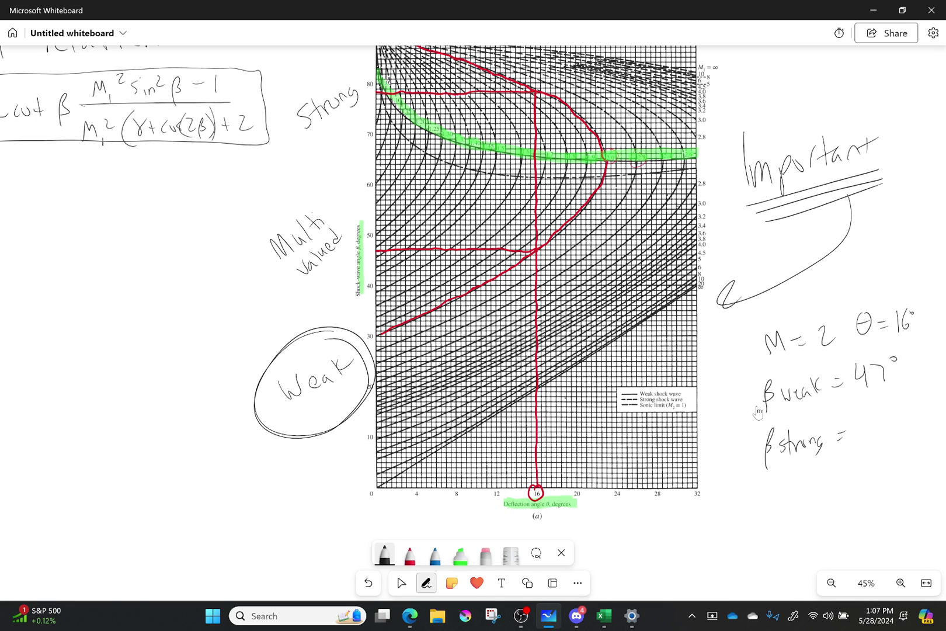
{"action": "mouse_move", "coordinate": [838, 434]}
{"action": "left_mouse_down"}
{"action": "mouse_move", "coordinate": [867, 431]}
{"action": "mouse_move", "coordinate": [874, 461]}
{"action": "mouse_move", "coordinate": [892, 424]}
{"action": "left_mouse_up"}
{"action": "left_click", "coordinate": [757, 405]}
Step: Mark the maximum-deflection tips of the M = 2 curve and two other Mach curves with short red ticks
{"action": "left_click_drag", "start_coordinate": [606, 199], "coordinate": [606, 133]}
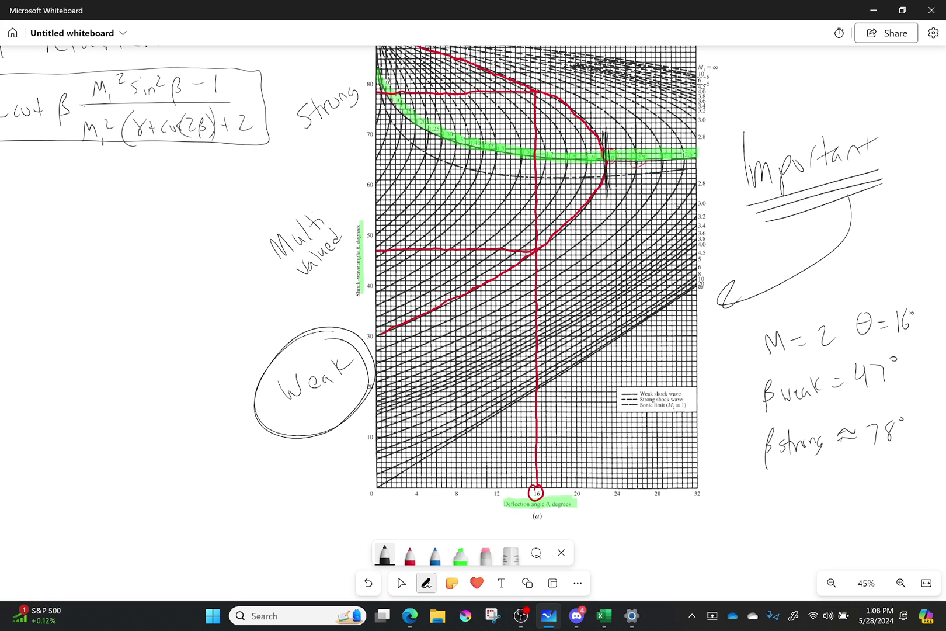
{"action": "left_click", "coordinate": [410, 555]}
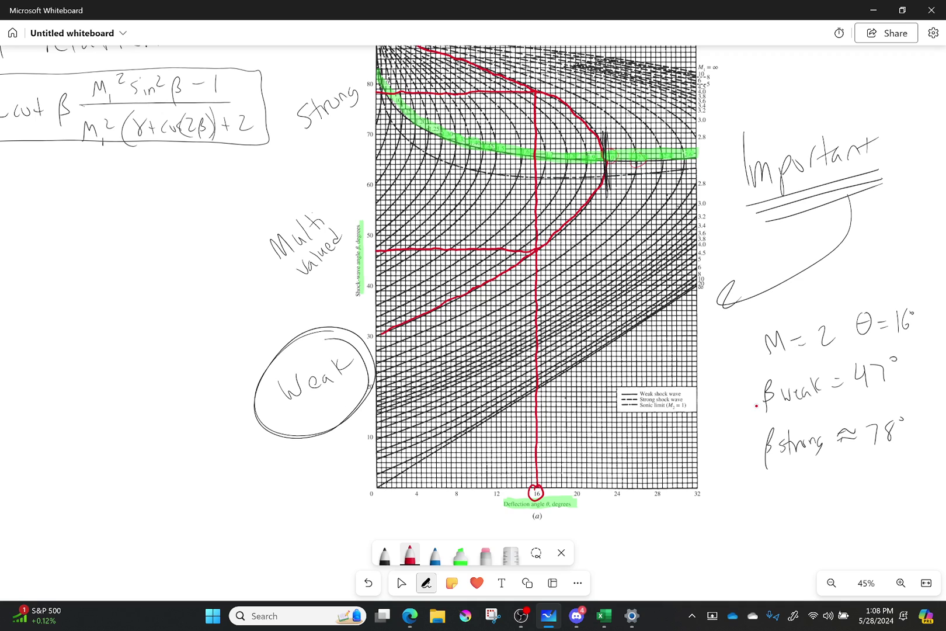
{"action": "left_click_drag", "start_coordinate": [605, 130], "coordinate": [608, 188]}
{"action": "mouse_move", "coordinate": [638, 131]}
{"action": "left_mouse_down"}
{"action": "mouse_move", "coordinate": [636, 186]}
{"action": "mouse_move", "coordinate": [637, 133]}
{"action": "mouse_move", "coordinate": [667, 164]}
{"action": "mouse_move", "coordinate": [665, 133]}
{"action": "mouse_move", "coordinate": [687, 181]}
{"action": "mouse_move", "coordinate": [685, 136]}
{"action": "left_mouse_up"}
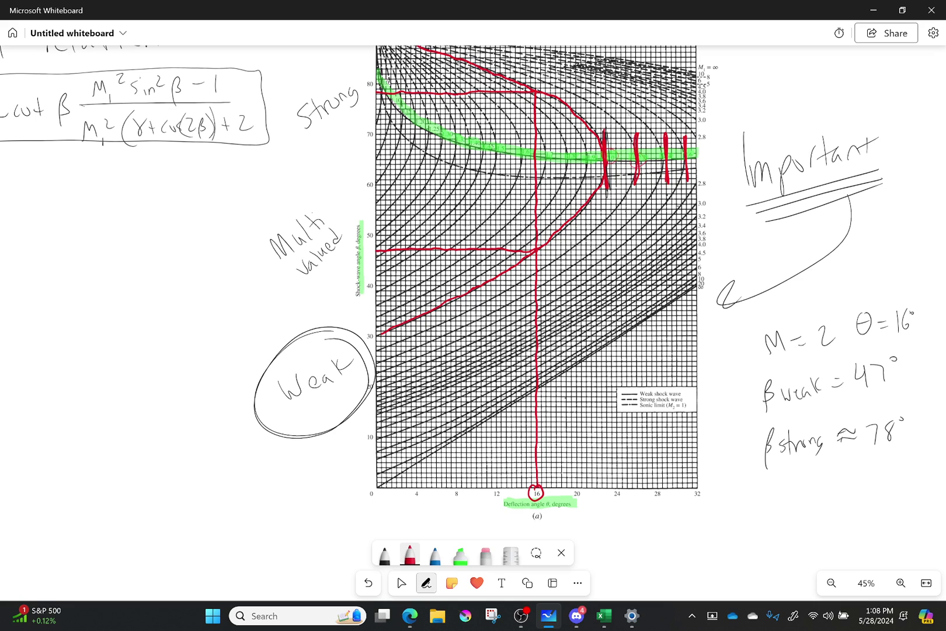
Step: Erase the red construction lines and green band, then redraw a red tick at the M = 2 curve tip
{"action": "mouse_move", "coordinate": [536, 499]}
{"action": "left_mouse_down"}
{"action": "mouse_move", "coordinate": [553, 482]}
{"action": "mouse_move", "coordinate": [549, 351]}
{"action": "mouse_move", "coordinate": [535, 430]}
{"action": "mouse_move", "coordinate": [531, 157]}
{"action": "mouse_move", "coordinate": [530, 207]}
{"action": "mouse_move", "coordinate": [532, 178]}
{"action": "mouse_move", "coordinate": [500, 148]}
{"action": "mouse_move", "coordinate": [583, 135]}
{"action": "mouse_move", "coordinate": [599, 161]}
{"action": "mouse_move", "coordinate": [689, 153]}
{"action": "left_mouse_up"}
{"action": "mouse_move", "coordinate": [643, 198]}
{"action": "left_mouse_down"}
{"action": "mouse_move", "coordinate": [409, 322]}
{"action": "mouse_move", "coordinate": [392, 250]}
{"action": "mouse_move", "coordinate": [403, 187]}
{"action": "mouse_move", "coordinate": [389, 109]}
{"action": "mouse_move", "coordinate": [391, 120]}
{"action": "mouse_move", "coordinate": [467, 141]}
{"action": "mouse_move", "coordinate": [506, 125]}
{"action": "left_mouse_up"}
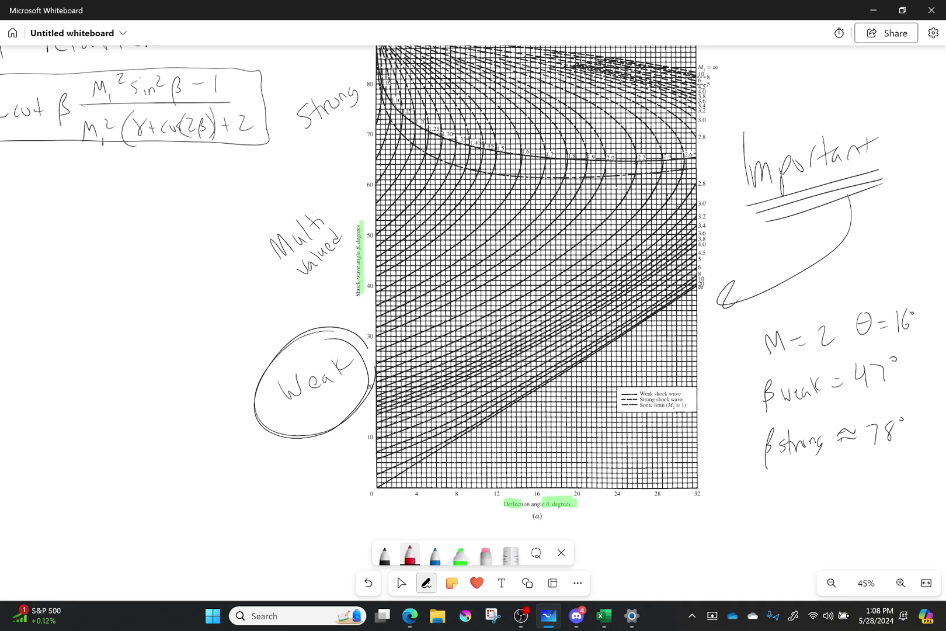
{"action": "left_click_drag", "start_coordinate": [605, 149], "coordinate": [608, 182]}
{"action": "left_click", "coordinate": [401, 582]}
Step: Pan right and sketch a black wedge triangle at the upper right
{"action": "left_click_drag", "start_coordinate": [759, 496], "coordinate": [497, 477]}
{"action": "left_click", "coordinate": [426, 583]}
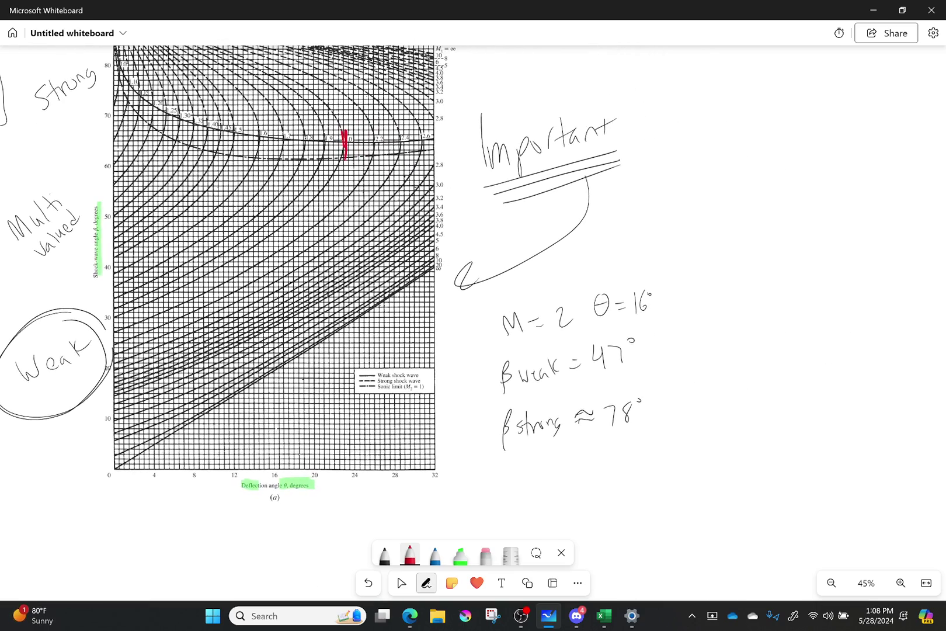
{"action": "left_click", "coordinate": [385, 555]}
{"action": "mouse_move", "coordinate": [881, 111]}
{"action": "left_mouse_down"}
{"action": "mouse_move", "coordinate": [796, 158]}
{"action": "mouse_move", "coordinate": [876, 173]}
{"action": "mouse_move", "coordinate": [883, 114]}
{"action": "left_mouse_up"}
{"action": "mouse_move", "coordinate": [881, 71]}
{"action": "left_mouse_down"}
{"action": "mouse_move", "coordinate": [795, 158]}
{"action": "mouse_move", "coordinate": [852, 228]}
{"action": "left_mouse_up"}
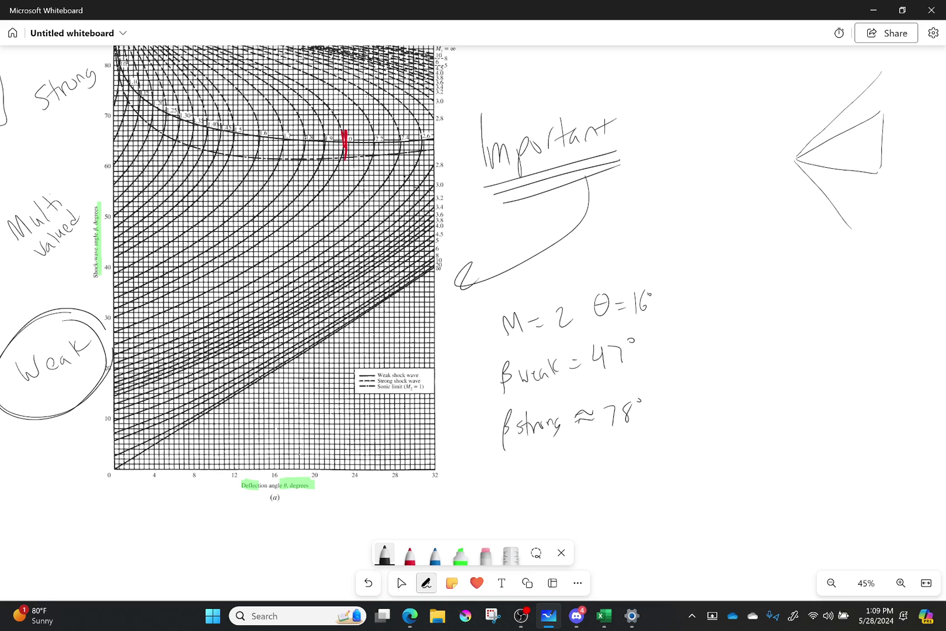
Step: Add a centreline, θ label and angle arc, then begin a second wedge with a shock line
{"action": "left_click_drag", "start_coordinate": [797, 158], "coordinate": [895, 155]}
{"action": "left_click_drag", "start_coordinate": [837, 139], "coordinate": [843, 146]}
{"action": "left_click_drag", "start_coordinate": [868, 123], "coordinate": [868, 180]}
{"action": "mouse_move", "coordinate": [884, 244]}
{"action": "left_mouse_down"}
{"action": "mouse_move", "coordinate": [811, 292]}
{"action": "mouse_move", "coordinate": [874, 347]}
{"action": "mouse_move", "coordinate": [884, 241]}
{"action": "left_mouse_up"}
{"action": "mouse_move", "coordinate": [849, 190]}
{"action": "left_mouse_down"}
{"action": "mouse_move", "coordinate": [807, 290]}
{"action": "mouse_move", "coordinate": [838, 414]}
{"action": "left_mouse_up"}
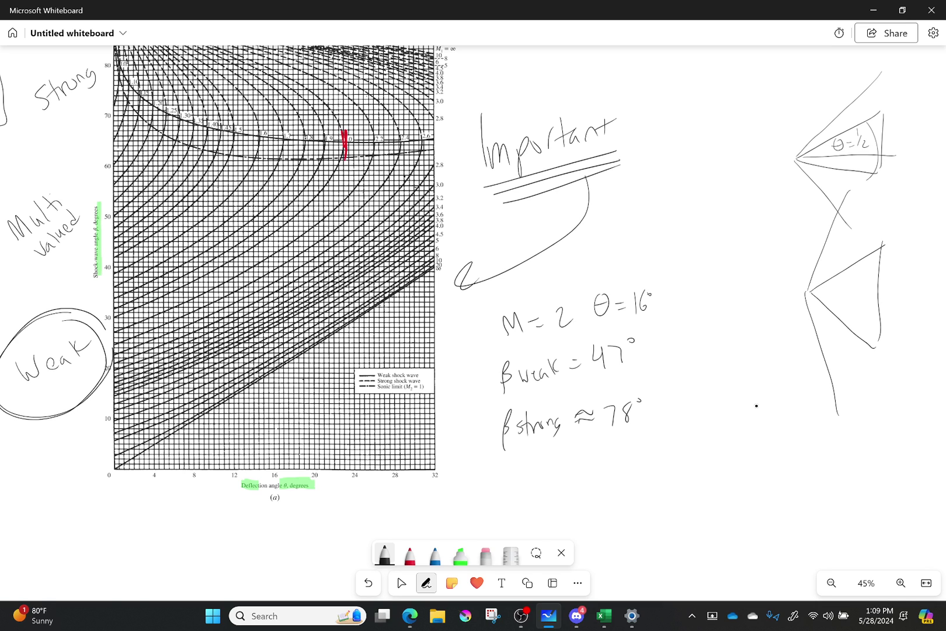
Step: Sketch a third wedge with a shock line and label it 'Detachment', double-underlined
{"action": "scroll", "coordinate": [756, 405], "scroll_direction": "down", "scroll_amount": 3}
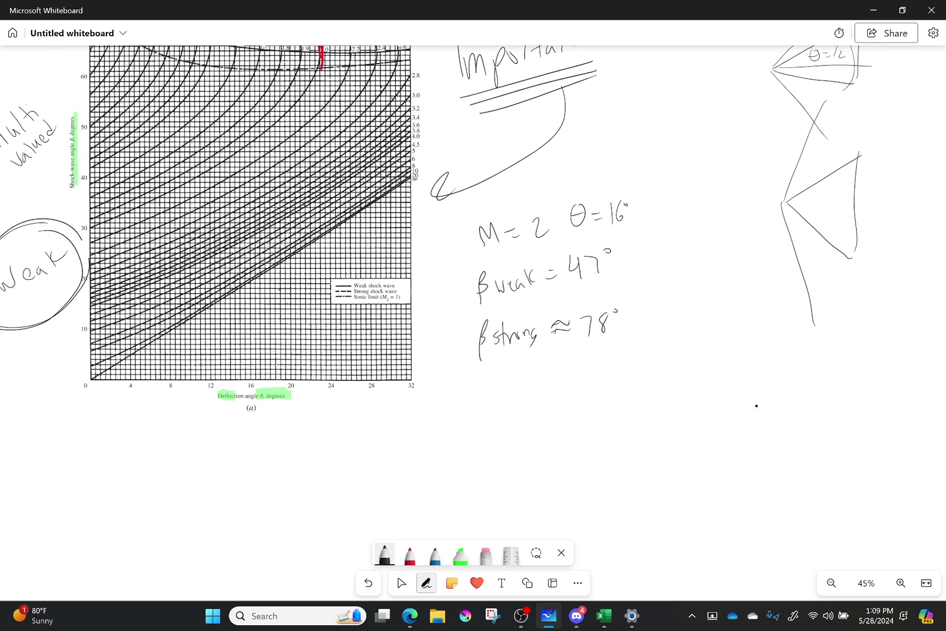
{"action": "mouse_move", "coordinate": [873, 321]}
{"action": "left_mouse_down"}
{"action": "mouse_move", "coordinate": [822, 384]}
{"action": "mouse_move", "coordinate": [796, 437]}
{"action": "mouse_move", "coordinate": [867, 549]}
{"action": "mouse_move", "coordinate": [859, 540]}
{"action": "left_mouse_up"}
{"action": "mouse_move", "coordinate": [851, 270]}
{"action": "left_mouse_down"}
{"action": "mouse_move", "coordinate": [820, 309]}
{"action": "mouse_move", "coordinate": [776, 486]}
{"action": "mouse_move", "coordinate": [810, 541]}
{"action": "left_mouse_up"}
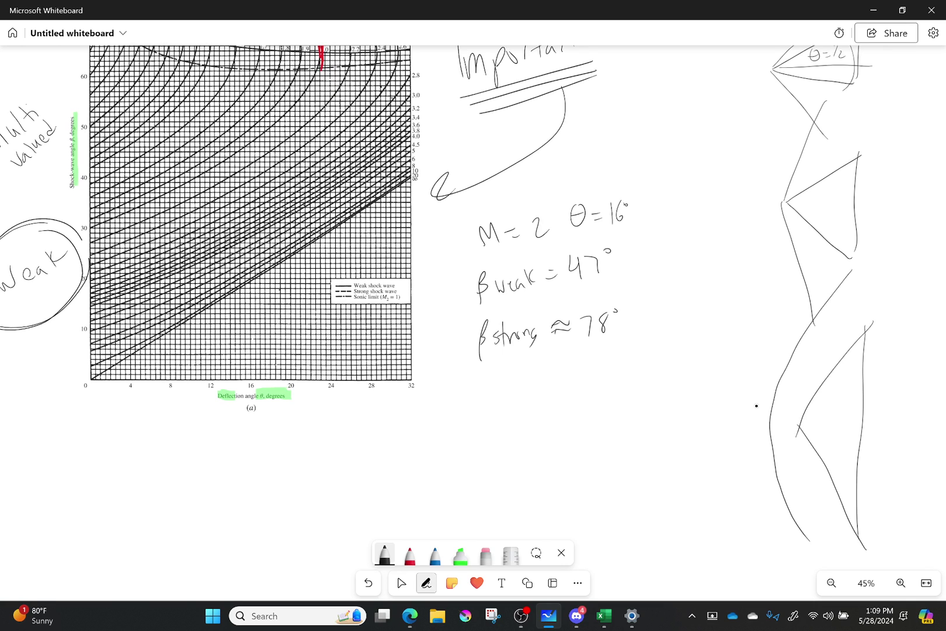
{"action": "left_click_drag", "start_coordinate": [680, 380], "coordinate": [685, 418]}
{"action": "mouse_move", "coordinate": [676, 377]}
{"action": "left_mouse_down"}
{"action": "mouse_move", "coordinate": [687, 412]}
{"action": "mouse_move", "coordinate": [713, 400]}
{"action": "left_mouse_up"}
{"action": "mouse_move", "coordinate": [716, 381]}
{"action": "left_mouse_down"}
{"action": "mouse_move", "coordinate": [750, 377]}
{"action": "mouse_move", "coordinate": [755, 390]}
{"action": "mouse_move", "coordinate": [793, 351]}
{"action": "left_mouse_up"}
{"action": "left_click_drag", "start_coordinate": [785, 357], "coordinate": [803, 370]}
{"action": "left_click_drag", "start_coordinate": [687, 431], "coordinate": [804, 377]}
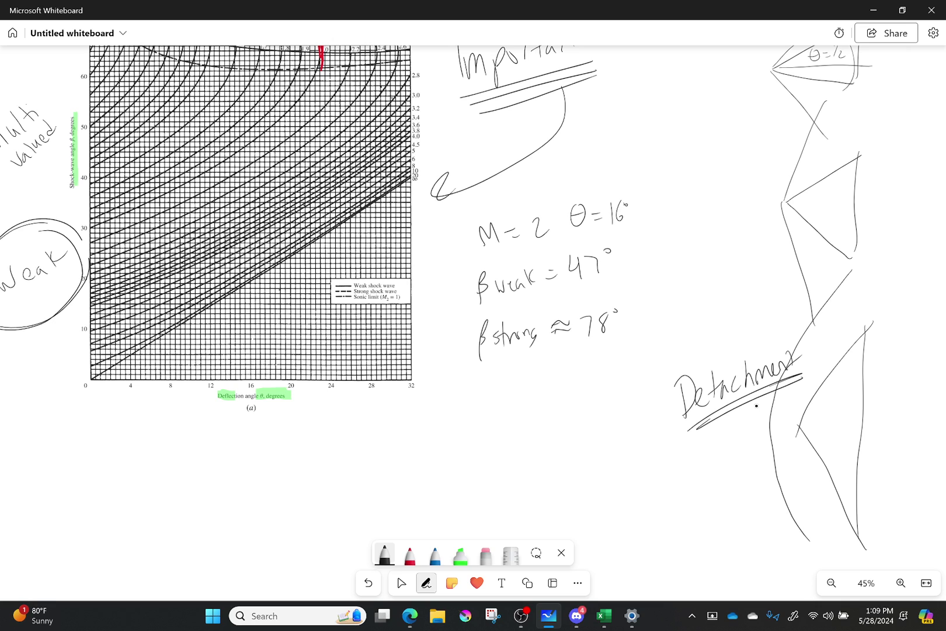
Step: Write 'Normal' and 'Oblique' beside the sketch with arrows pointing to the shocks
{"action": "mouse_move", "coordinate": [689, 482]}
{"action": "left_mouse_down"}
{"action": "mouse_move", "coordinate": [699, 476]}
{"action": "mouse_move", "coordinate": [701, 450]}
{"action": "left_mouse_up"}
{"action": "left_click", "coordinate": [757, 404]}
{"action": "mouse_move", "coordinate": [705, 462]}
{"action": "left_mouse_down"}
{"action": "mouse_move", "coordinate": [746, 450]}
{"action": "mouse_move", "coordinate": [755, 434]}
{"action": "left_mouse_up"}
{"action": "mouse_move", "coordinate": [713, 483]}
{"action": "left_mouse_down"}
{"action": "mouse_move", "coordinate": [759, 480]}
{"action": "mouse_move", "coordinate": [759, 491]}
{"action": "left_mouse_up"}
{"action": "mouse_move", "coordinate": [726, 217]}
{"action": "left_mouse_down"}
{"action": "mouse_move", "coordinate": [720, 229]}
{"action": "mouse_move", "coordinate": [758, 223]}
{"action": "mouse_move", "coordinate": [762, 230]}
{"action": "left_mouse_up"}
{"action": "left_click_drag", "start_coordinate": [763, 216], "coordinate": [775, 216]}
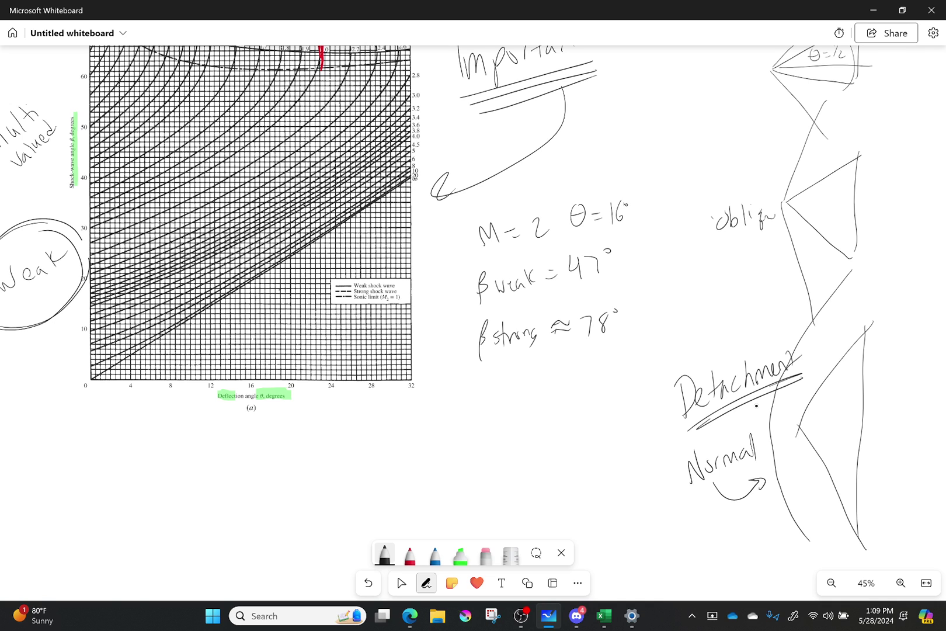
{"action": "left_click_drag", "start_coordinate": [729, 241], "coordinate": [787, 250]}
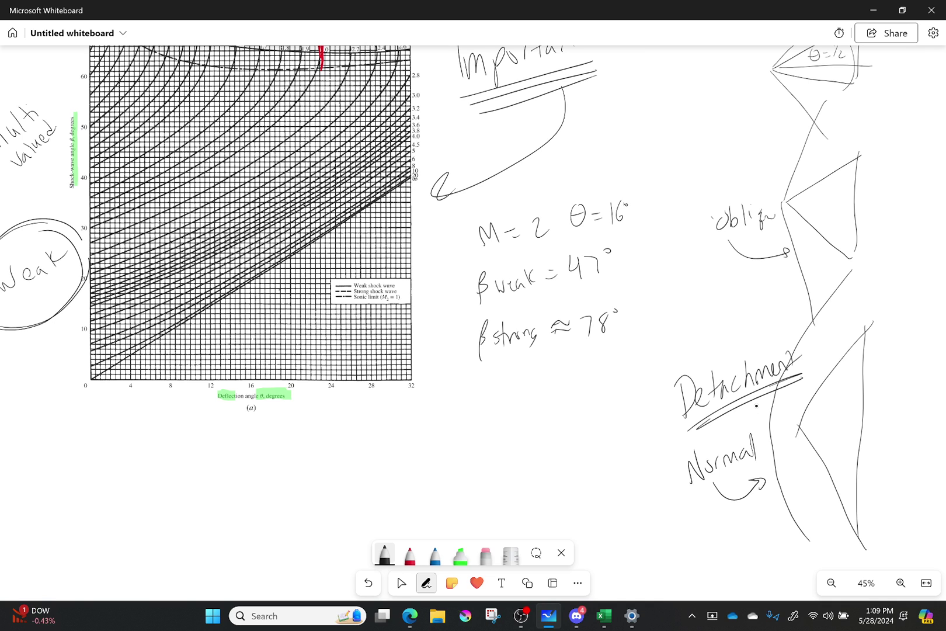
Step: In red, drop a line from the M = 2 tip to about 23°, label it 'Detachment angle', and draw a line left to β
{"action": "scroll", "coordinate": [467, 321], "scroll_direction": "up", "scroll_amount": 5}
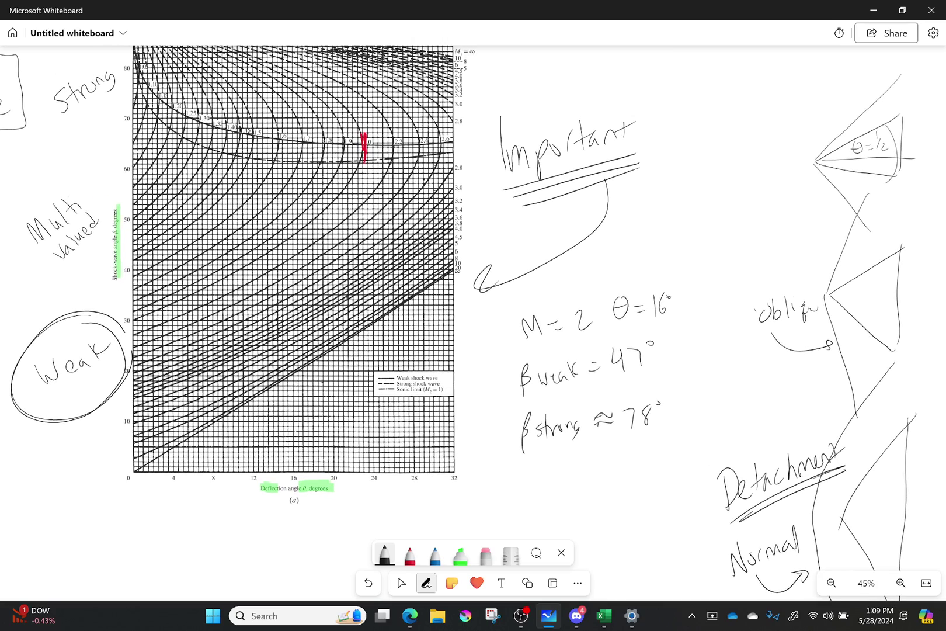
{"action": "left_click", "coordinate": [409, 554]}
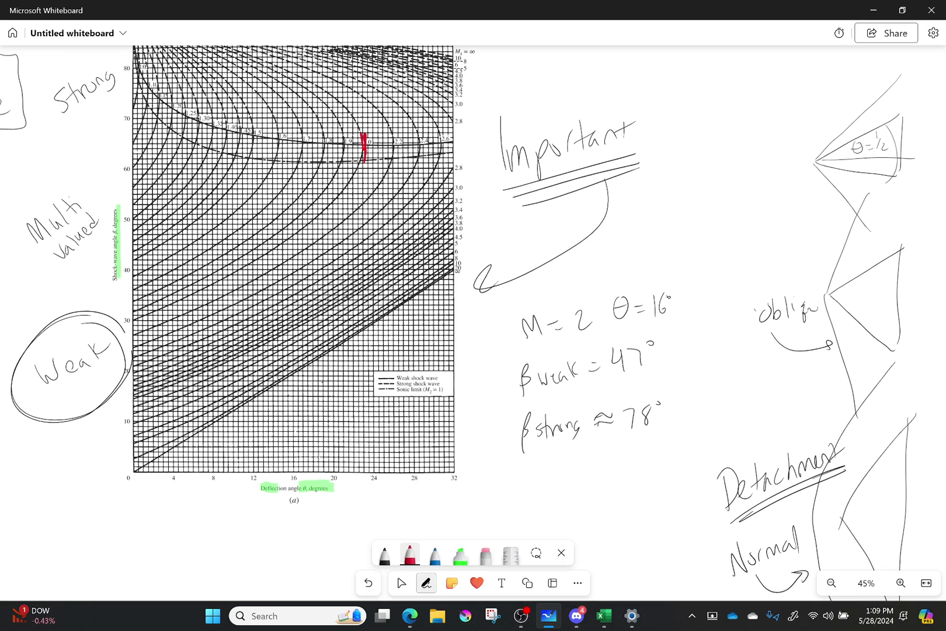
{"action": "mouse_move", "coordinate": [365, 163]}
{"action": "left_mouse_down"}
{"action": "mouse_move", "coordinate": [363, 488]}
{"action": "mouse_move", "coordinate": [363, 477]}
{"action": "left_mouse_up"}
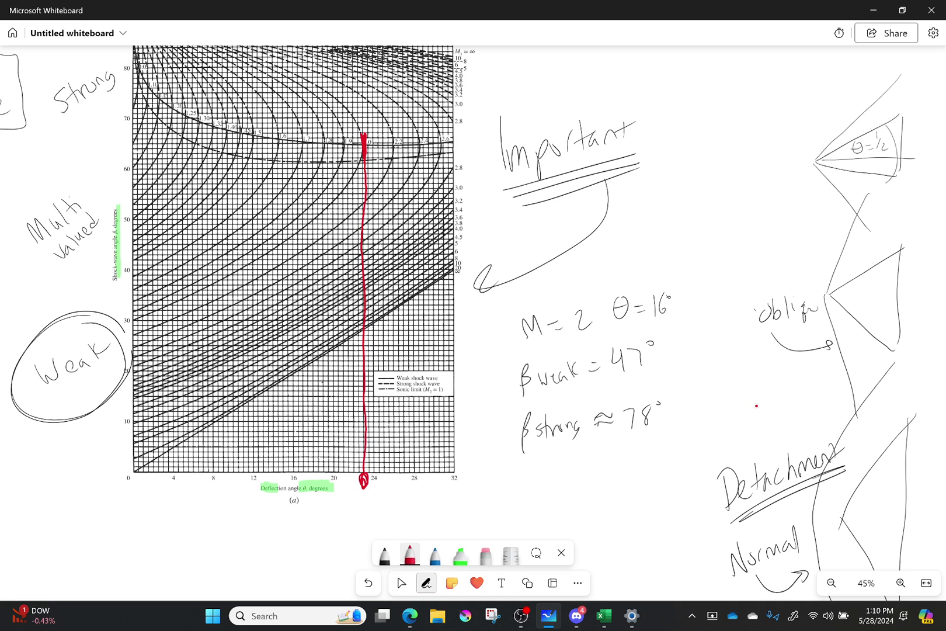
{"action": "mouse_move", "coordinate": [352, 495]}
{"action": "left_mouse_down"}
{"action": "mouse_move", "coordinate": [356, 514]}
{"action": "mouse_move", "coordinate": [371, 492]}
{"action": "mouse_move", "coordinate": [390, 501]}
{"action": "mouse_move", "coordinate": [415, 479]}
{"action": "left_mouse_up"}
{"action": "mouse_move", "coordinate": [386, 514]}
{"action": "left_mouse_down"}
{"action": "mouse_move", "coordinate": [390, 522]}
{"action": "mouse_move", "coordinate": [405, 501]}
{"action": "mouse_move", "coordinate": [415, 503]}
{"action": "left_mouse_up"}
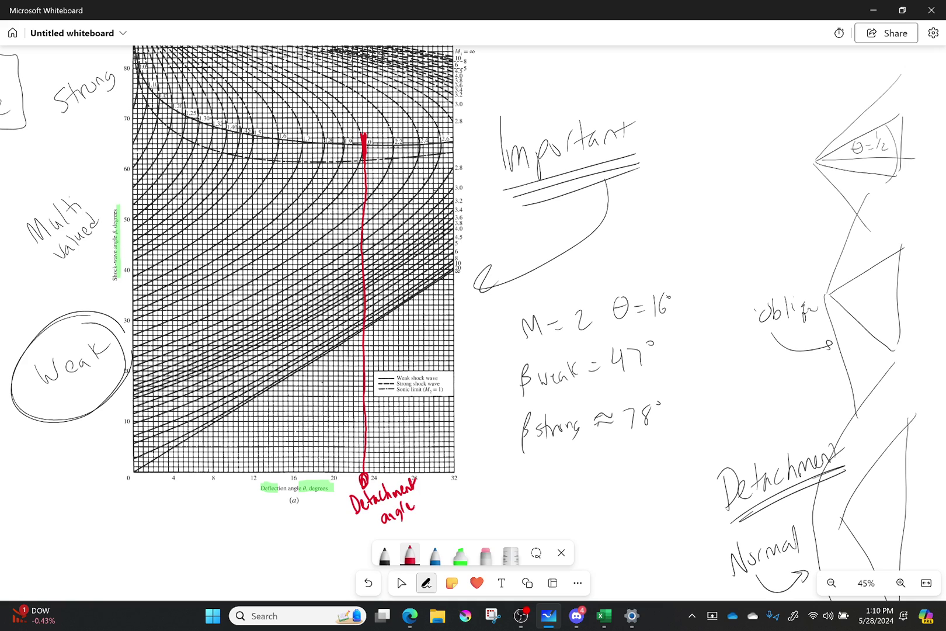
{"action": "left_click_drag", "start_coordinate": [360, 141], "coordinate": [137, 151]}
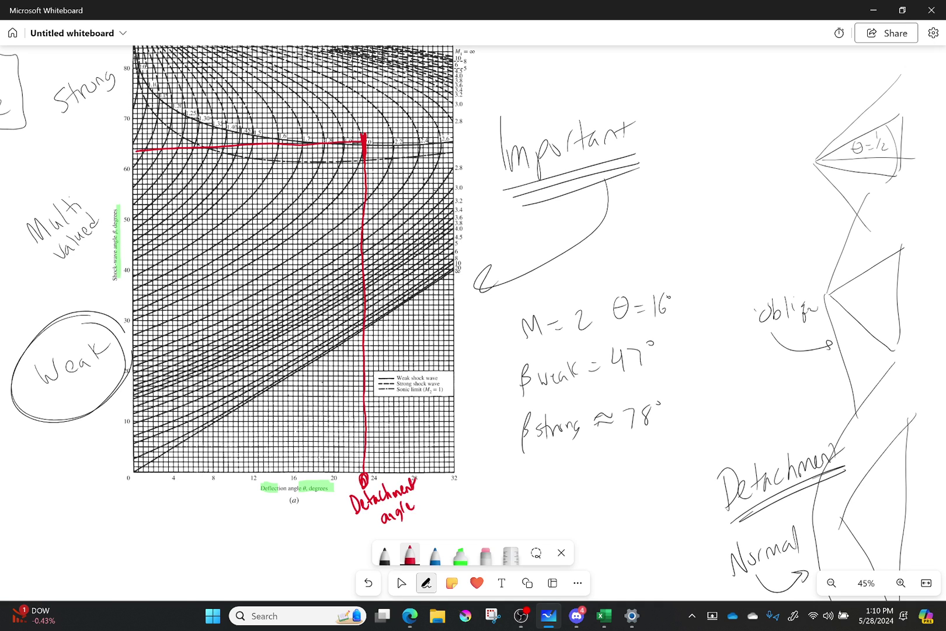
Step: Write 'When θ = detachment angle' in black below the chart
{"action": "left_click", "coordinate": [398, 577]}
{"action": "left_click_drag", "start_coordinate": [597, 593], "coordinate": [757, 413]}
{"action": "left_click", "coordinate": [384, 554]}
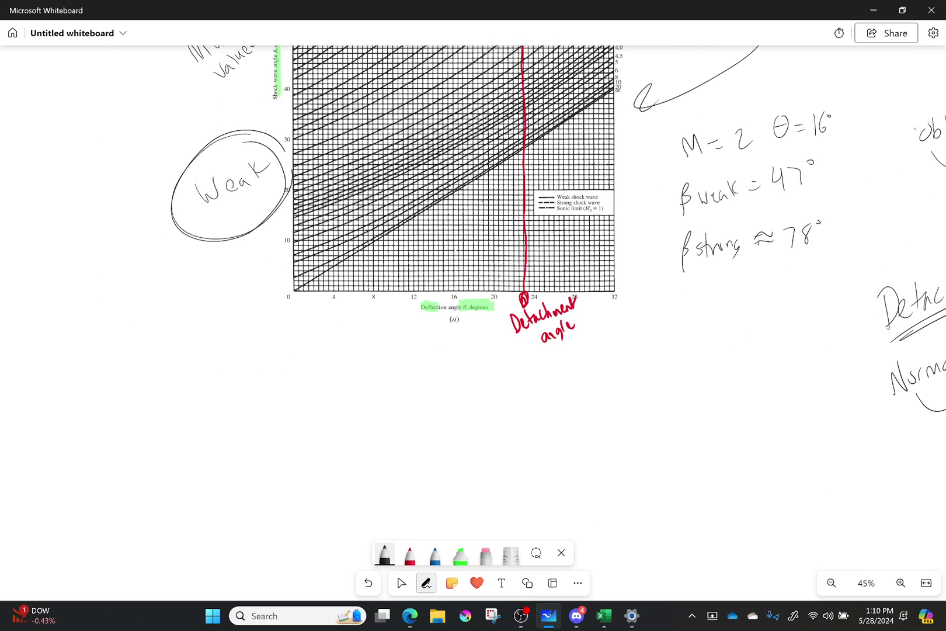
{"action": "mouse_move", "coordinate": [284, 377]}
{"action": "left_mouse_down"}
{"action": "mouse_move", "coordinate": [301, 399]}
{"action": "mouse_move", "coordinate": [308, 373]}
{"action": "mouse_move", "coordinate": [328, 399]}
{"action": "mouse_move", "coordinate": [348, 390]}
{"action": "mouse_move", "coordinate": [350, 399]}
{"action": "mouse_move", "coordinate": [387, 403]}
{"action": "left_mouse_up"}
{"action": "left_click_drag", "start_coordinate": [378, 384], "coordinate": [416, 388]}
{"action": "mouse_move", "coordinate": [406, 394]}
{"action": "left_mouse_down"}
{"action": "mouse_move", "coordinate": [416, 393]}
{"action": "mouse_move", "coordinate": [390, 368]}
{"action": "mouse_move", "coordinate": [444, 395]}
{"action": "left_mouse_up"}
{"action": "left_click_drag", "start_coordinate": [439, 385], "coordinate": [470, 395]}
{"action": "left_click_drag", "start_coordinate": [457, 383], "coordinate": [475, 382]}
{"action": "left_click_drag", "start_coordinate": [479, 386], "coordinate": [492, 392]}
{"action": "mouse_move", "coordinate": [494, 372]}
{"action": "left_mouse_down"}
{"action": "mouse_move", "coordinate": [504, 394]}
{"action": "mouse_move", "coordinate": [549, 394]}
{"action": "left_mouse_up"}
{"action": "left_click_drag", "start_coordinate": [549, 371], "coordinate": [552, 386]}
{"action": "mouse_move", "coordinate": [464, 416]}
{"action": "left_mouse_down"}
{"action": "mouse_move", "coordinate": [463, 428]}
{"action": "mouse_move", "coordinate": [471, 424]}
{"action": "left_mouse_up"}
{"action": "mouse_move", "coordinate": [475, 425]}
{"action": "left_mouse_down"}
{"action": "mouse_move", "coordinate": [497, 427]}
{"action": "mouse_move", "coordinate": [492, 439]}
{"action": "mouse_move", "coordinate": [517, 425]}
{"action": "left_mouse_up"}
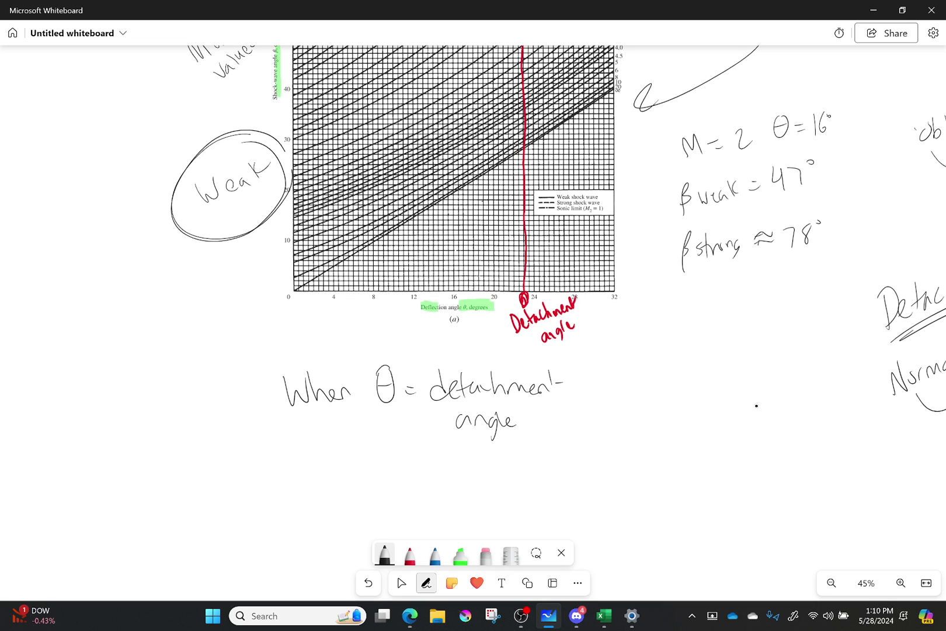
Step: Write 'βweak = βstrong' to its right and draw a box around it
{"action": "mouse_move", "coordinate": [617, 407]}
{"action": "left_mouse_down"}
{"action": "mouse_move", "coordinate": [636, 371]}
{"action": "mouse_move", "coordinate": [628, 397]}
{"action": "mouse_move", "coordinate": [661, 392]}
{"action": "mouse_move", "coordinate": [682, 405]}
{"action": "left_mouse_up"}
{"action": "mouse_move", "coordinate": [689, 389]}
{"action": "left_mouse_down"}
{"action": "mouse_move", "coordinate": [750, 382]}
{"action": "mouse_move", "coordinate": [741, 402]}
{"action": "mouse_move", "coordinate": [765, 410]}
{"action": "left_mouse_up"}
{"action": "left_click_drag", "start_coordinate": [768, 403], "coordinate": [785, 402]}
{"action": "mouse_move", "coordinate": [783, 408]}
{"action": "left_mouse_down"}
{"action": "mouse_move", "coordinate": [796, 403]}
{"action": "mouse_move", "coordinate": [796, 414]}
{"action": "left_mouse_up"}
{"action": "mouse_move", "coordinate": [600, 355]}
{"action": "left_mouse_down"}
{"action": "mouse_move", "coordinate": [602, 424]}
{"action": "mouse_move", "coordinate": [810, 374]}
{"action": "mouse_move", "coordinate": [730, 436]}
{"action": "mouse_move", "coordinate": [591, 429]}
{"action": "left_mouse_up"}
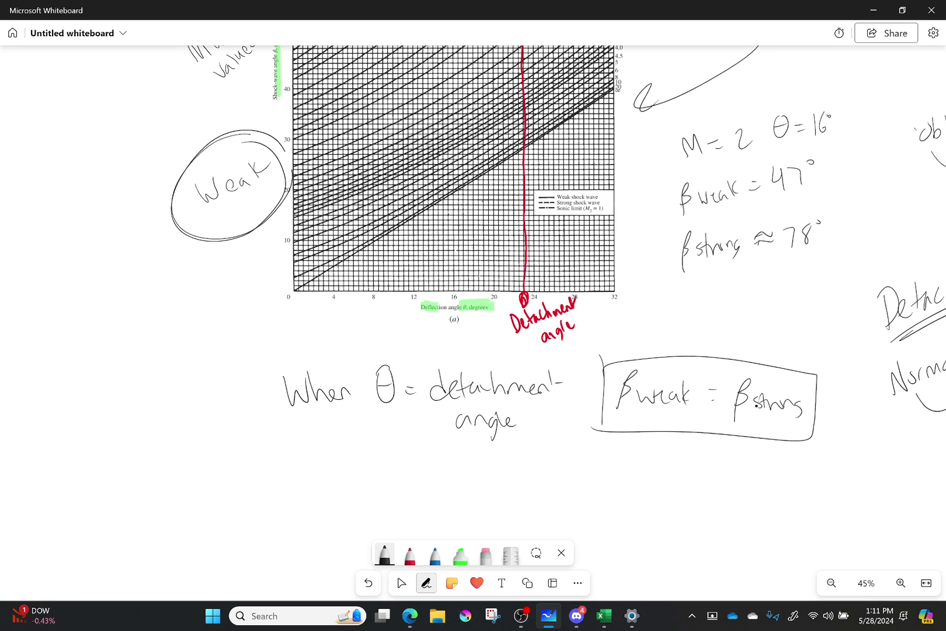
Step: Sketch a wedge with angle θ and a straight shock from its vertex labelled 'Attached'
{"action": "left_click_drag", "start_coordinate": [692, 498], "coordinate": [670, 306]}
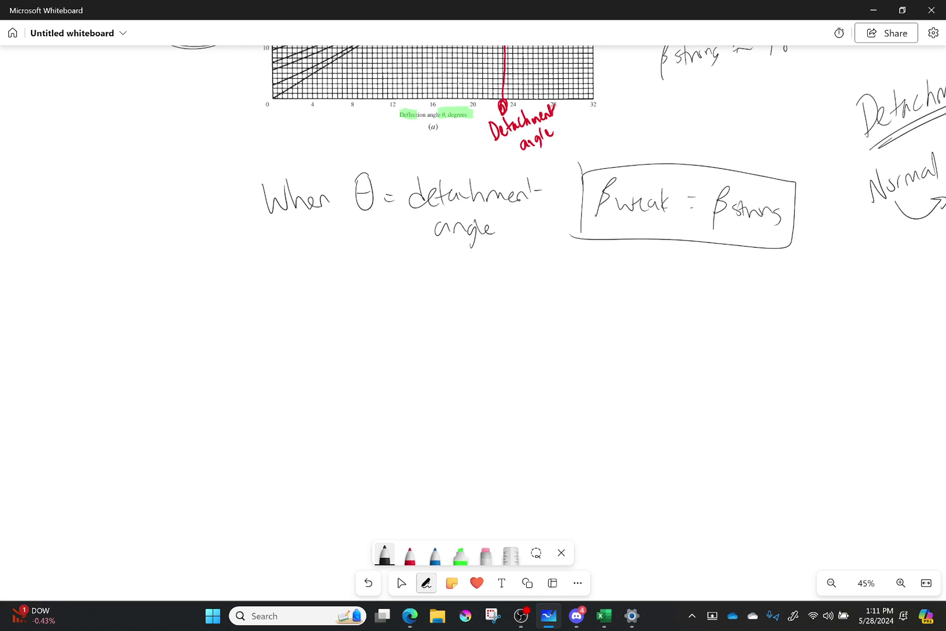
{"action": "mouse_move", "coordinate": [331, 379]}
{"action": "left_mouse_down"}
{"action": "mouse_move", "coordinate": [458, 386]}
{"action": "mouse_move", "coordinate": [457, 393]}
{"action": "mouse_move", "coordinate": [578, 311]}
{"action": "left_mouse_up"}
{"action": "mouse_move", "coordinate": [461, 390]}
{"action": "left_mouse_down"}
{"action": "mouse_move", "coordinate": [586, 323]}
{"action": "mouse_move", "coordinate": [581, 399]}
{"action": "left_mouse_up"}
{"action": "left_click_drag", "start_coordinate": [534, 362], "coordinate": [547, 371]}
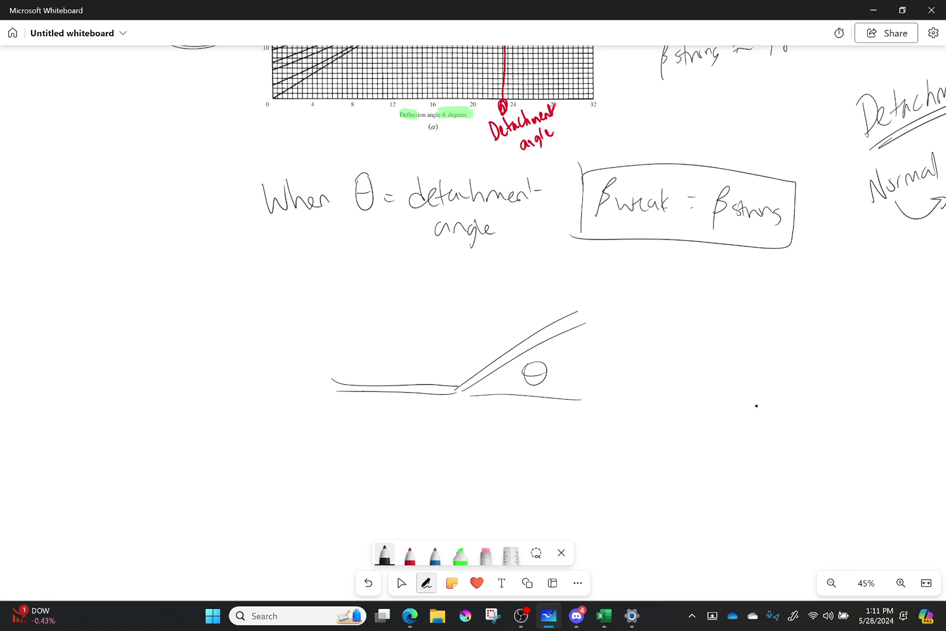
{"action": "left_click_drag", "start_coordinate": [454, 388], "coordinate": [558, 258]}
{"action": "left_click_drag", "start_coordinate": [467, 339], "coordinate": [522, 275]}
{"action": "left_click_drag", "start_coordinate": [518, 284], "coordinate": [528, 271]}
Step: Sketch a steeper wedge marked θ > θmax with a curved shock ahead labelled 'Detached'
{"action": "mouse_move", "coordinate": [681, 403]}
{"action": "left_mouse_down"}
{"action": "mouse_move", "coordinate": [816, 405]}
{"action": "mouse_move", "coordinate": [808, 413]}
{"action": "left_mouse_up"}
{"action": "mouse_move", "coordinate": [869, 303]}
{"action": "left_mouse_down"}
{"action": "mouse_move", "coordinate": [806, 407]}
{"action": "mouse_move", "coordinate": [825, 401]}
{"action": "mouse_move", "coordinate": [819, 416]}
{"action": "mouse_move", "coordinate": [906, 419]}
{"action": "left_mouse_up"}
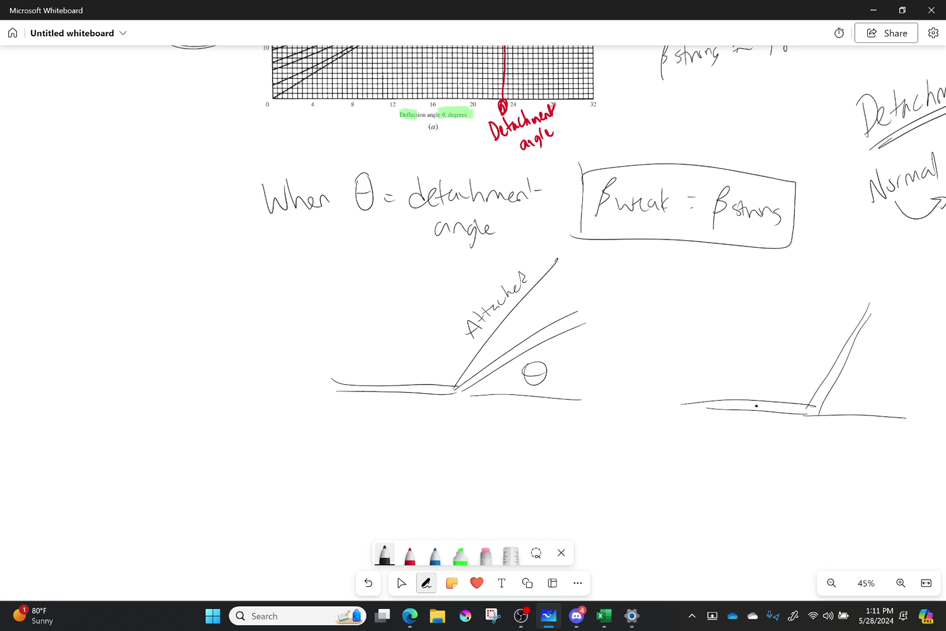
{"action": "left_click_drag", "start_coordinate": [854, 374], "coordinate": [852, 375]}
{"action": "left_click_drag", "start_coordinate": [847, 383], "coordinate": [868, 384]}
{"action": "mouse_move", "coordinate": [888, 369]}
{"action": "left_mouse_down"}
{"action": "mouse_move", "coordinate": [883, 383]}
{"action": "mouse_move", "coordinate": [888, 370]}
{"action": "left_mouse_up"}
{"action": "left_click", "coordinate": [756, 406]}
{"action": "left_click_drag", "start_coordinate": [881, 378], "coordinate": [910, 385]}
{"action": "mouse_move", "coordinate": [916, 379]}
{"action": "left_mouse_down"}
{"action": "mouse_move", "coordinate": [913, 385]}
{"action": "mouse_move", "coordinate": [923, 377]}
{"action": "left_mouse_up"}
{"action": "mouse_move", "coordinate": [749, 390]}
{"action": "left_mouse_down"}
{"action": "mouse_move", "coordinate": [822, 269]}
{"action": "mouse_move", "coordinate": [792, 307]}
{"action": "mouse_move", "coordinate": [811, 292]}
{"action": "left_mouse_up"}
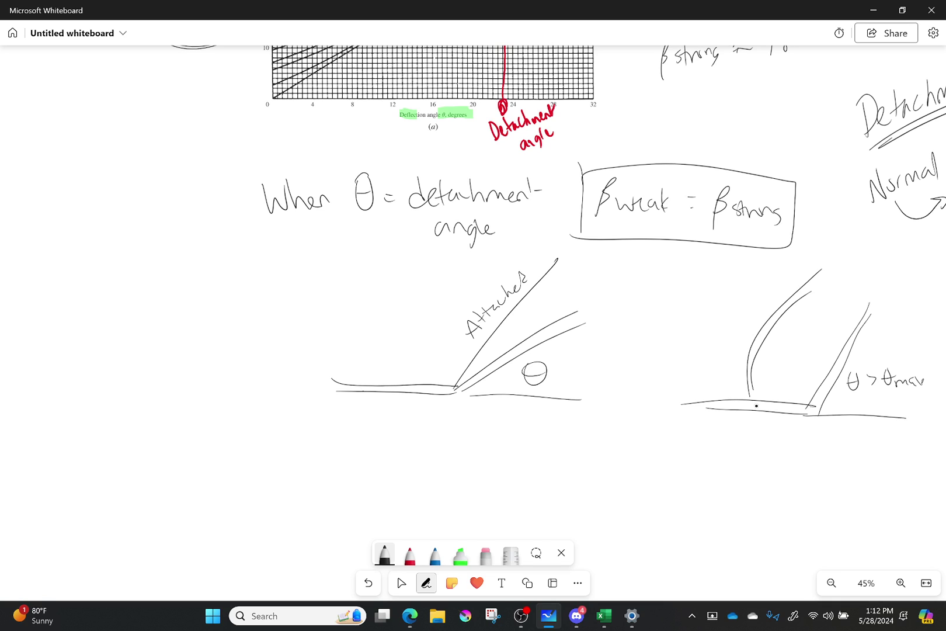
{"action": "left_click_drag", "start_coordinate": [730, 314], "coordinate": [731, 333]}
{"action": "mouse_move", "coordinate": [728, 314]}
{"action": "left_mouse_down"}
{"action": "mouse_move", "coordinate": [738, 332]}
{"action": "mouse_move", "coordinate": [753, 314]}
{"action": "left_mouse_up"}
{"action": "mouse_move", "coordinate": [757, 299]}
{"action": "left_mouse_down"}
{"action": "mouse_move", "coordinate": [755, 314]}
{"action": "mouse_move", "coordinate": [763, 303]}
{"action": "left_mouse_up"}
{"action": "left_click_drag", "start_coordinate": [761, 309], "coordinate": [801, 266]}
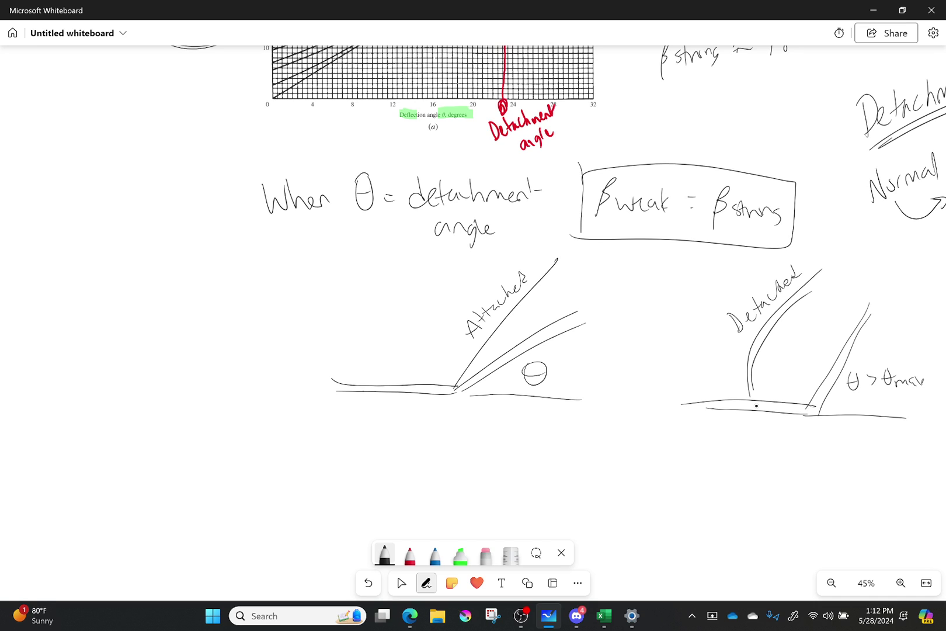